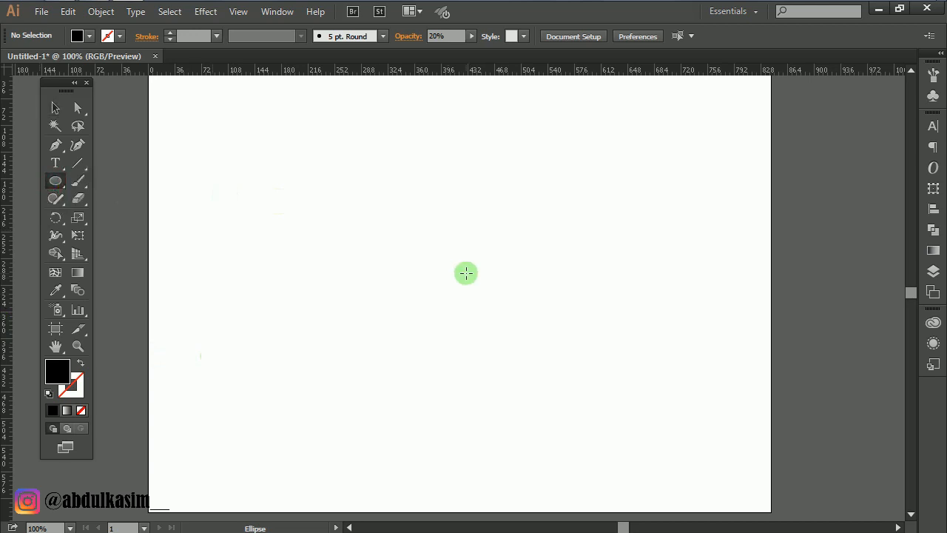
Draw a circle about 265 px wide in the middle of the artboard and give it a linear gradient fill
left_click_drag(466, 273, 565, 371)
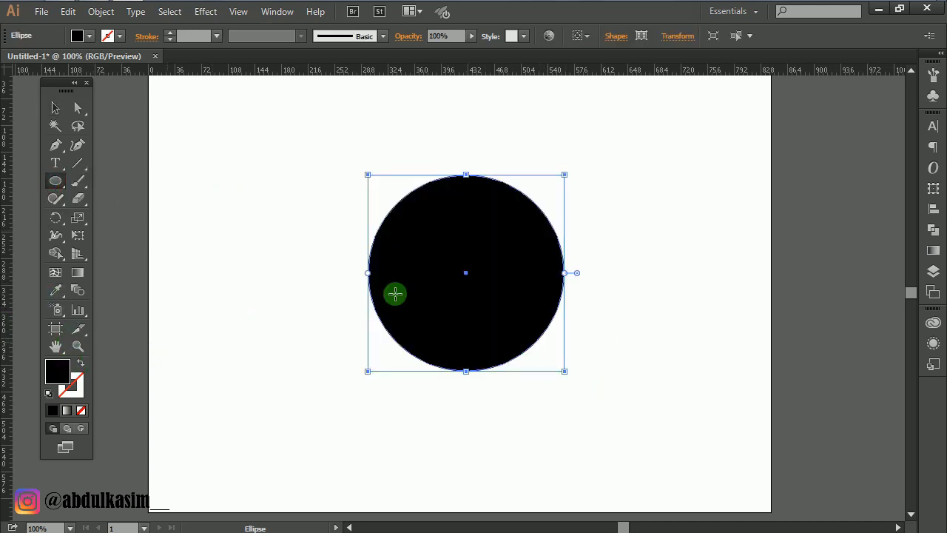
left_click(55, 107)
left_click(933, 249)
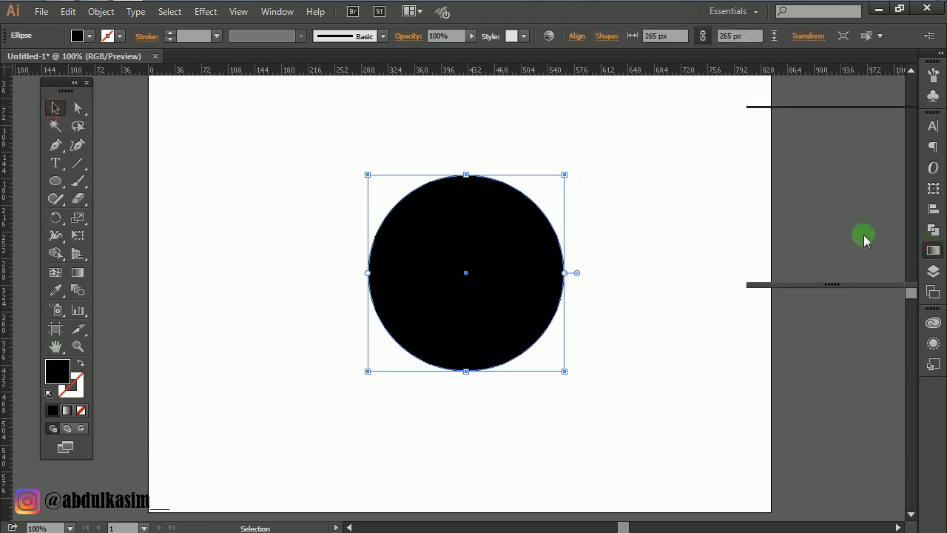
left_click(800, 219)
Set the circle gradient's start colour to light blue and its end colour to pink
left_click(756, 229)
double_click(756, 230)
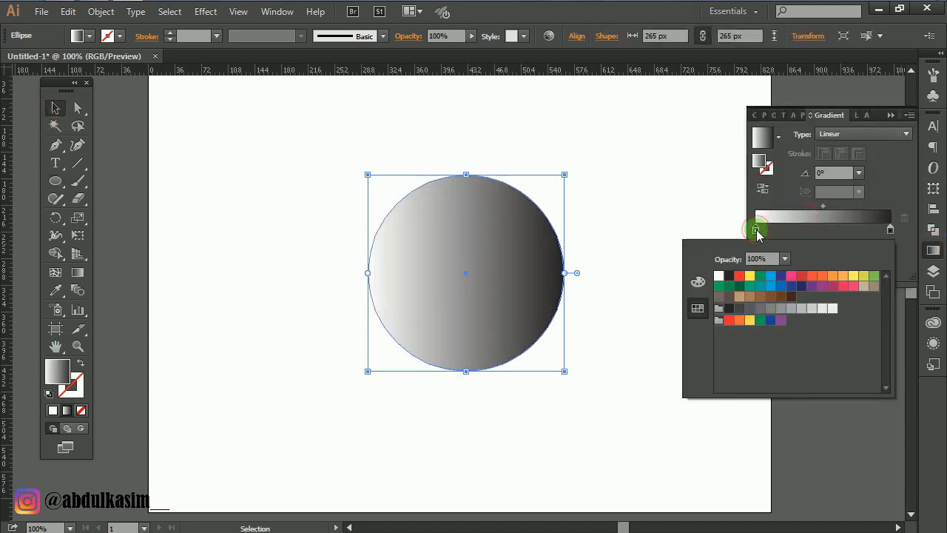
left_click(773, 277)
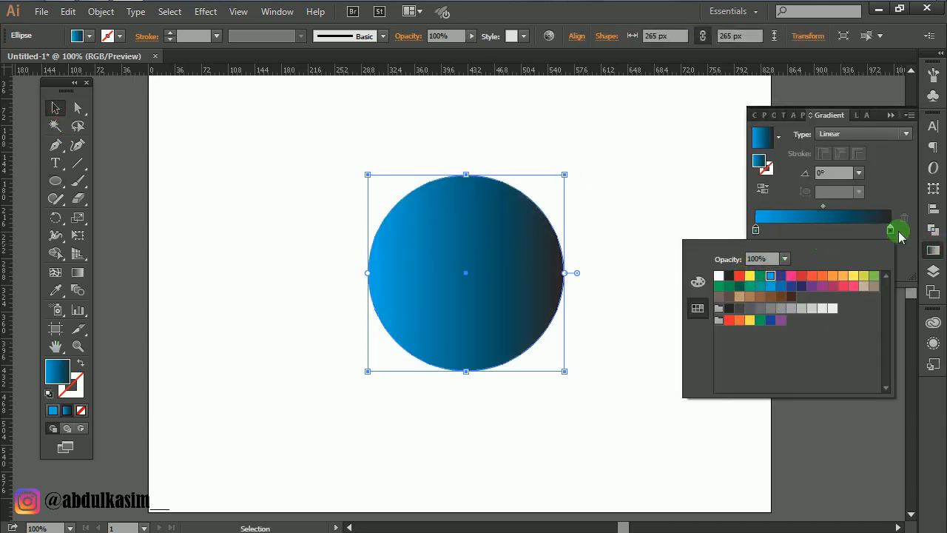
left_click(890, 229)
double_click(890, 229)
left_click(791, 275)
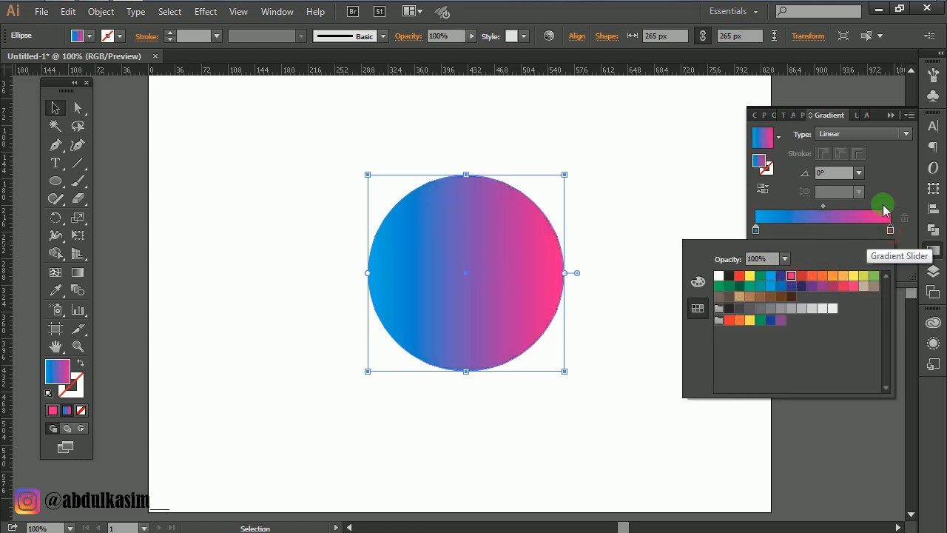
left_click(893, 197)
left_click(933, 250)
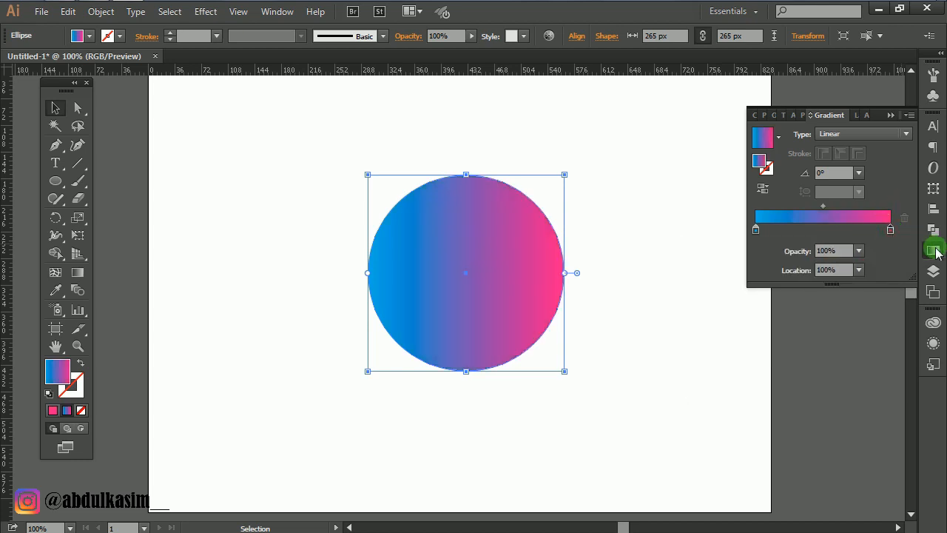
Redirect the circle's gradient diagonally, running from blue at its lower right to pink at its upper left
left_click(77, 272)
mouse_move(541, 374)
left_mouse_down()
mouse_move(426, 263)
mouse_move(389, 176)
left_mouse_up()
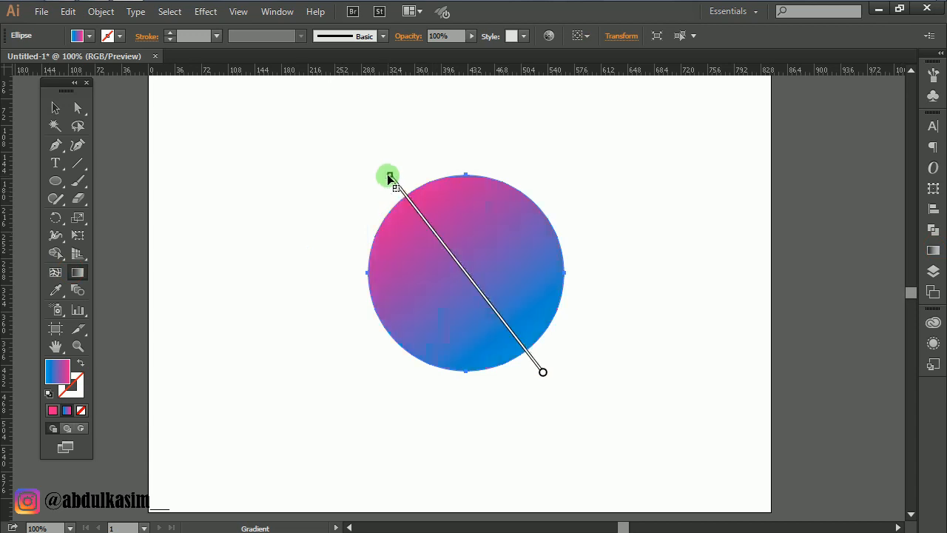
left_click(55, 108)
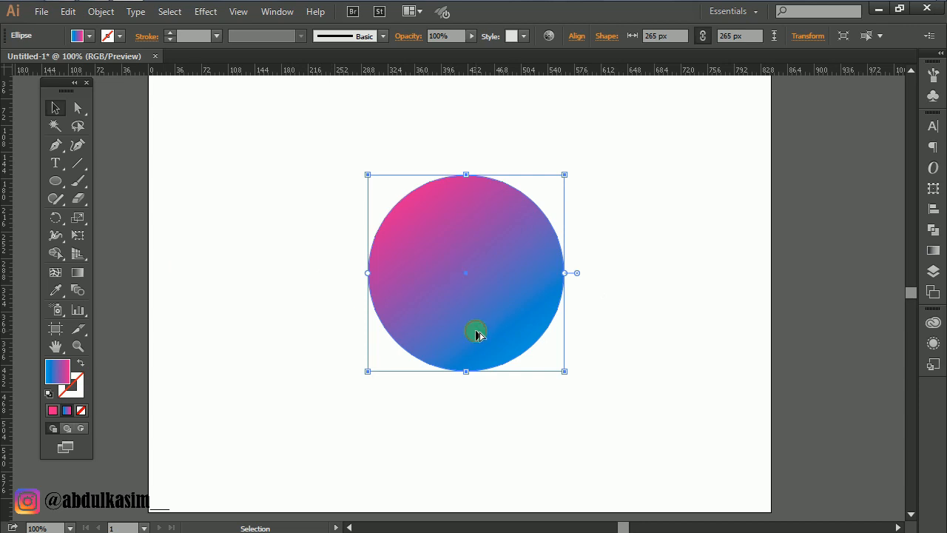
Duplicate the gradient circle straight upward so it overlaps the original, and fill the copy with solid black
left_click_drag(477, 335, 456, 286)
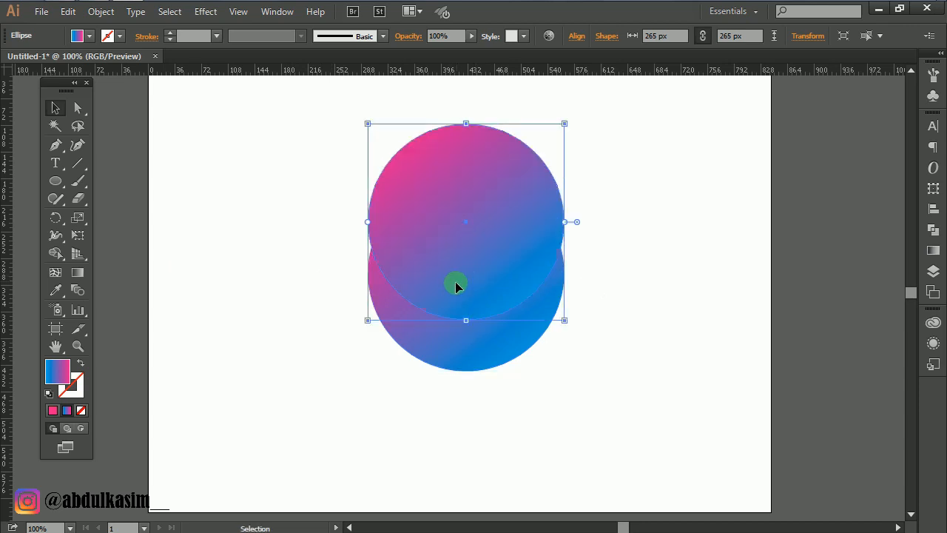
left_click(67, 409)
left_click(581, 335)
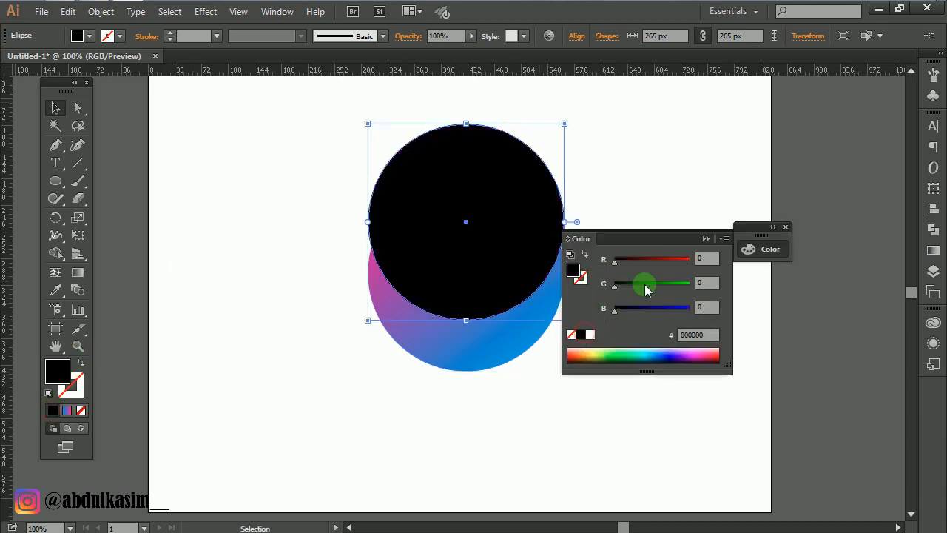
left_click(784, 226)
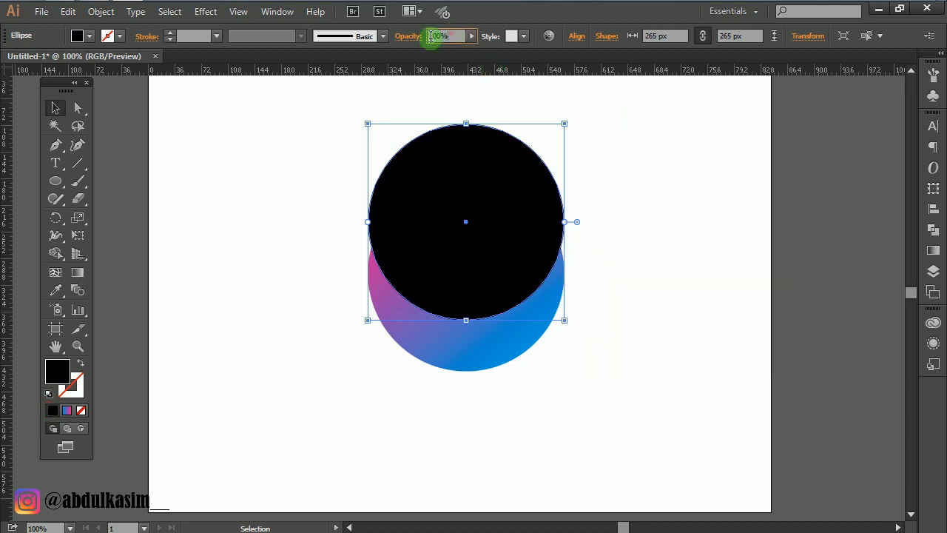
Set the black circle's opacity to 20%
left_click(431, 36)
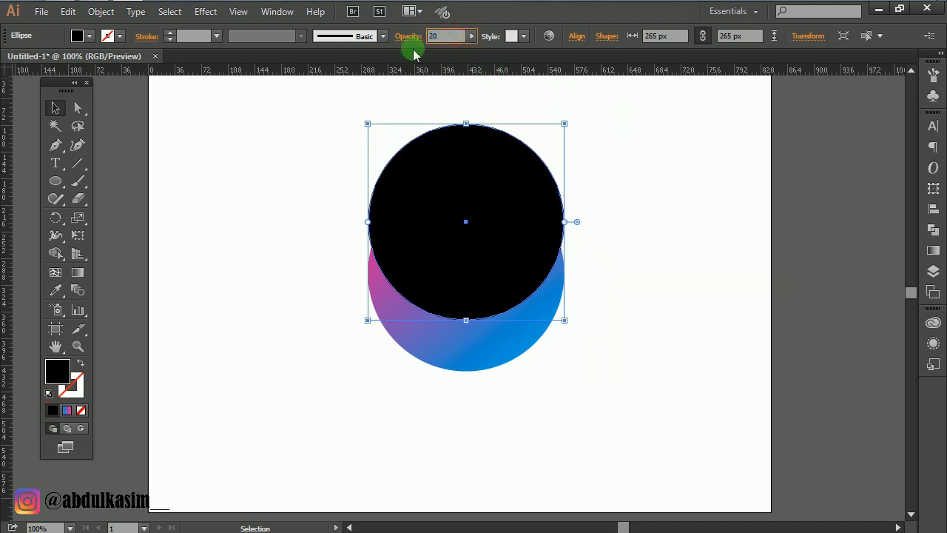
type("20")
key("Return")
Duplicate the translucent black circle vertically until five staggered copies overlap the gradient circle
left_click_drag(602, 161, 602, 217)
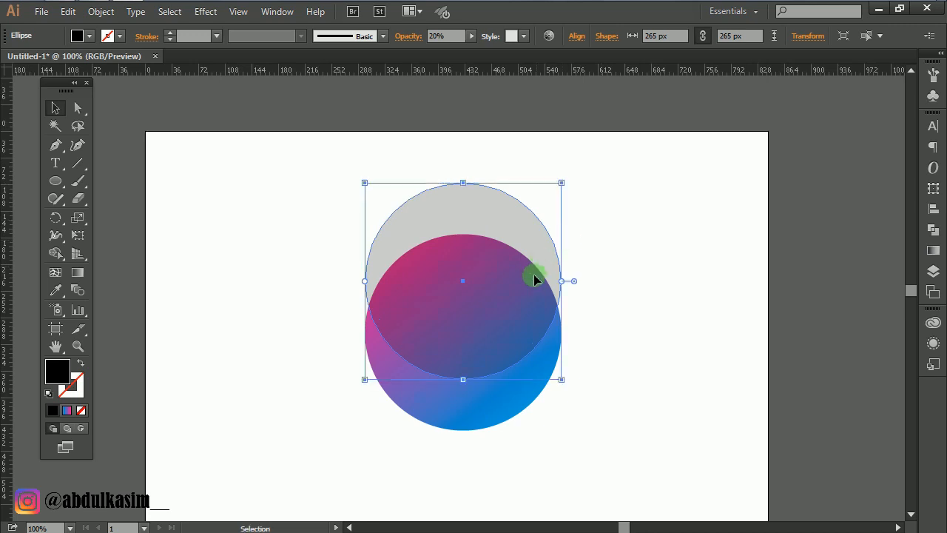
mouse_move(495, 343)
left_mouse_down()
mouse_move(495, 229)
mouse_move(499, 342)
left_mouse_up()
left_click(55, 107)
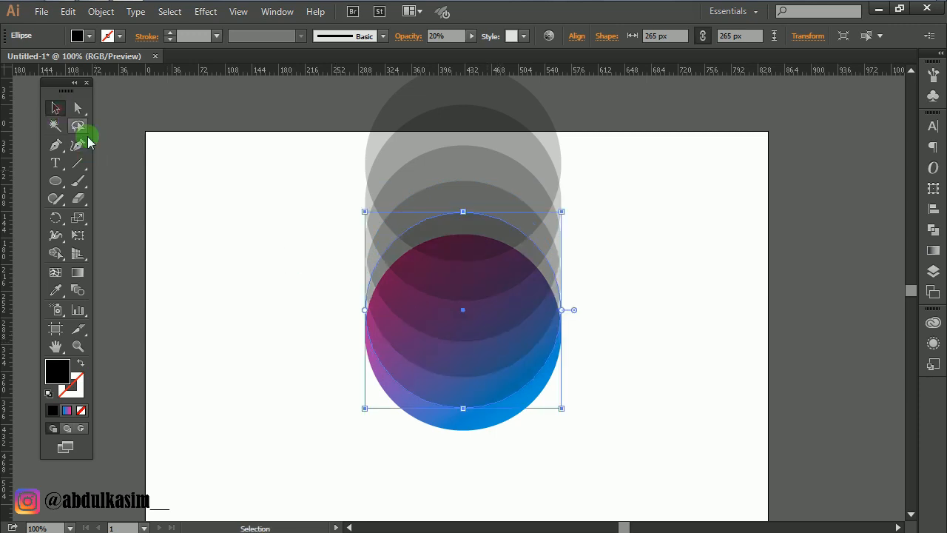
left_click(178, 158)
Select all the overlapping circles and split them into separate pieces with Pathfinder Divide
left_click_drag(317, 92, 541, 381)
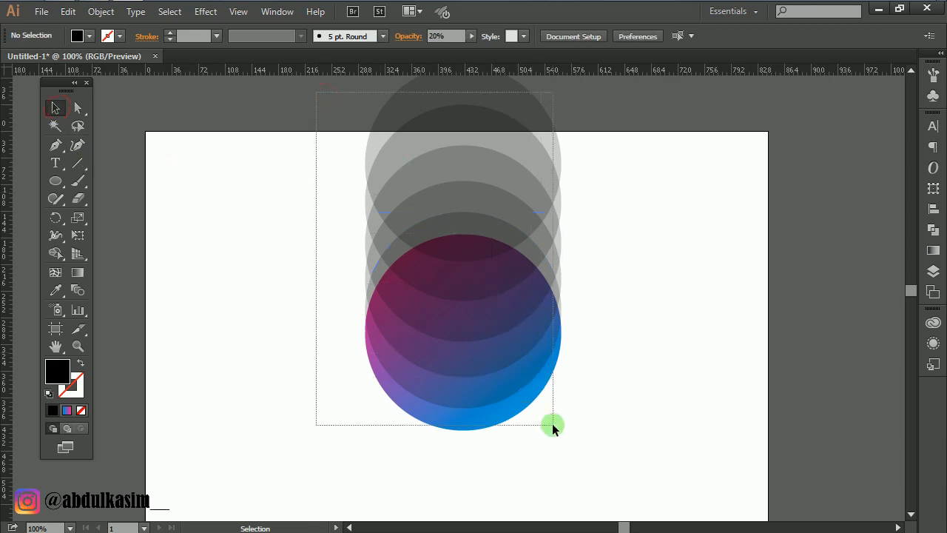
left_click_drag(552, 423, 552, 424)
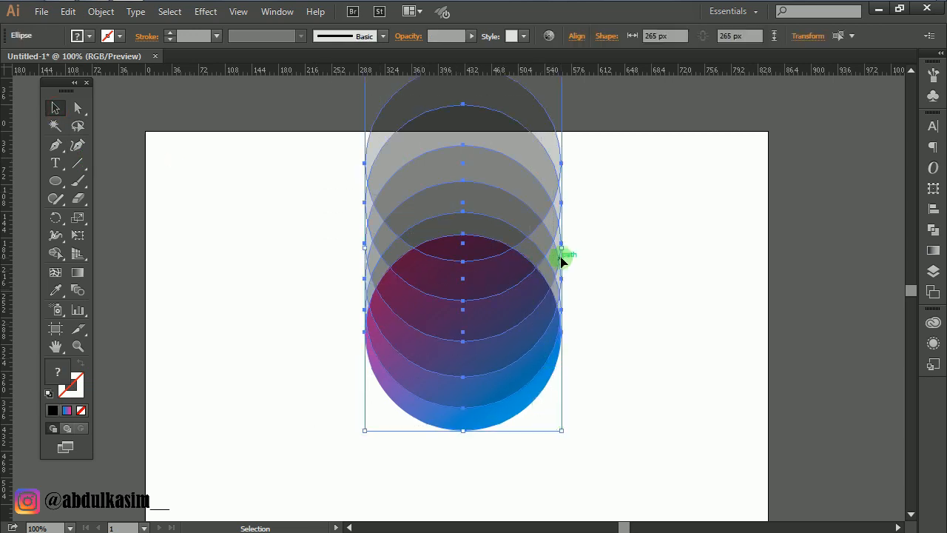
left_click(932, 271)
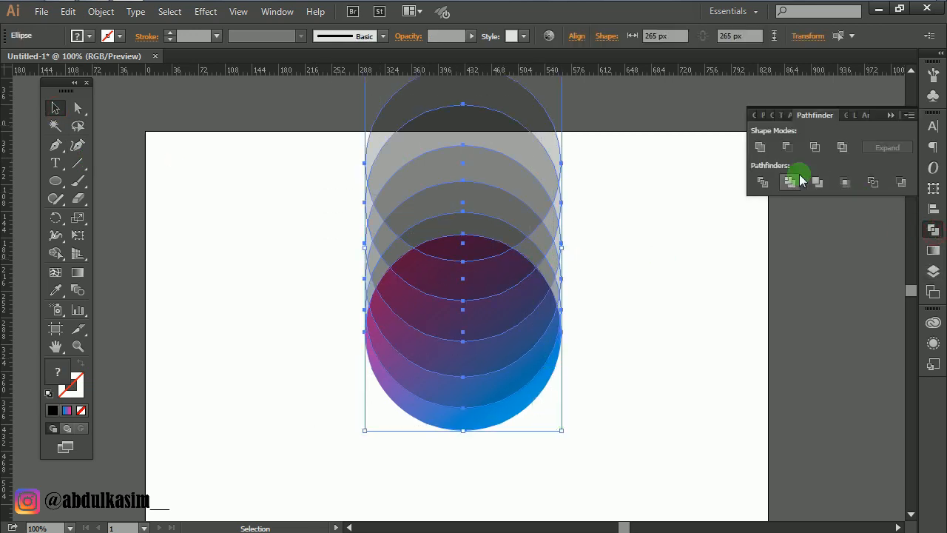
left_click(764, 181)
left_click(528, 457)
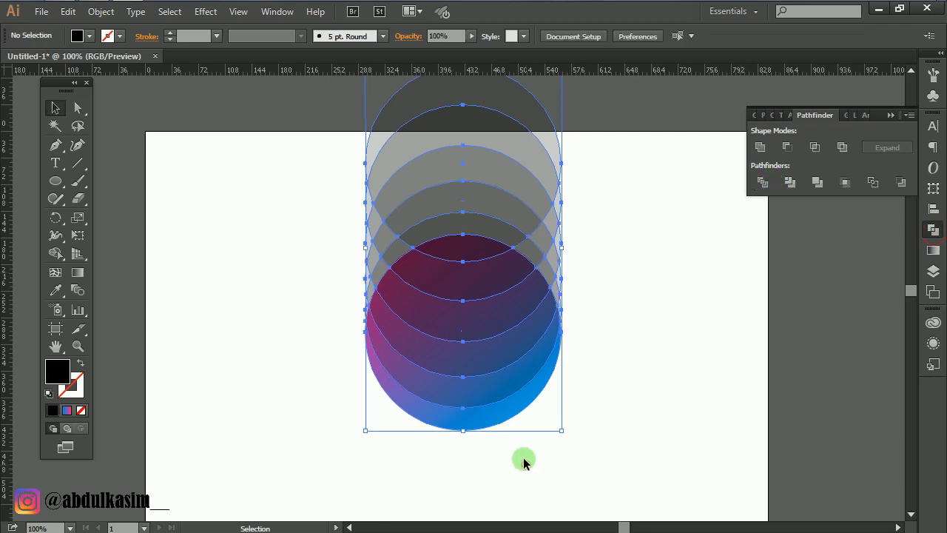
Ungroup the divided circle pieces
left_click(470, 221)
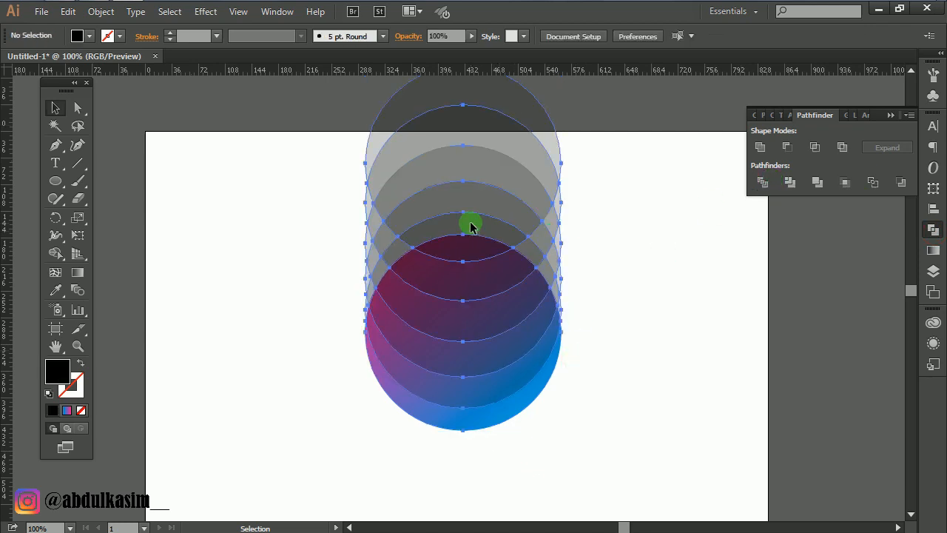
right_click(474, 227)
left_click(509, 313)
left_click(616, 309)
scroll(608, 252, "up", 1)
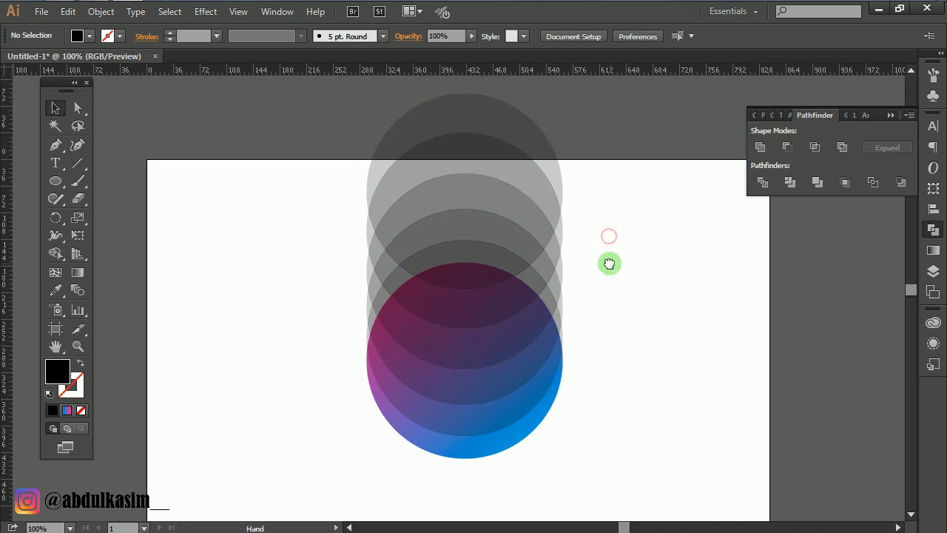
Delete the grey pieces that extend above the gradient circle, leaving only the shaded bands inside the planet
left_click_drag(340, 91, 459, 288)
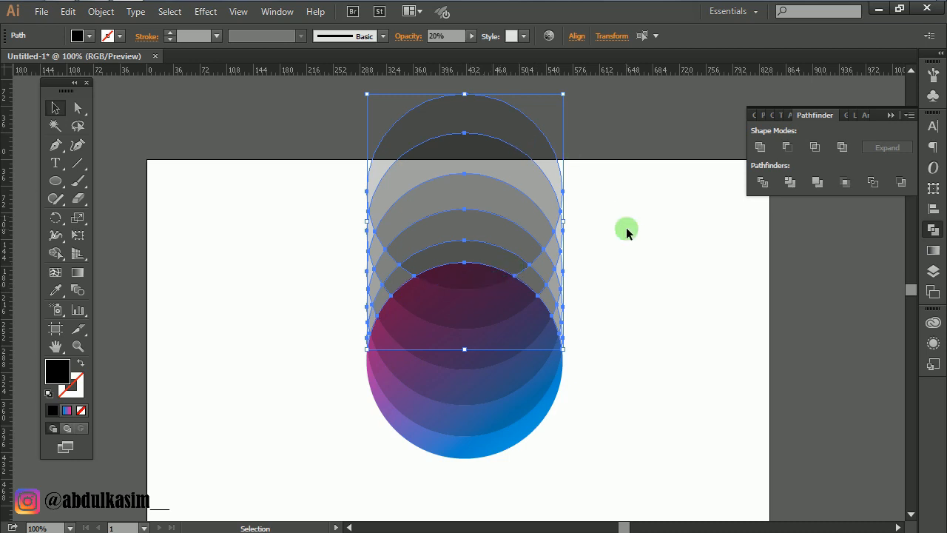
key("Delete")
left_click_drag(496, 448, 492, 429)
left_click_drag(533, 476, 491, 447)
scroll(491, 430, "up", 2)
left_click_drag(534, 385, 553, 440)
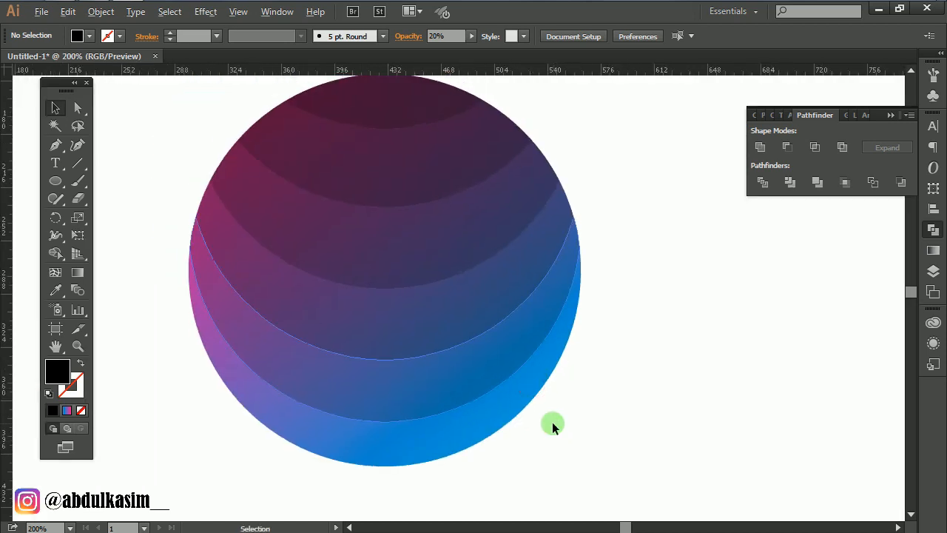
scroll(524, 400, "down", 1)
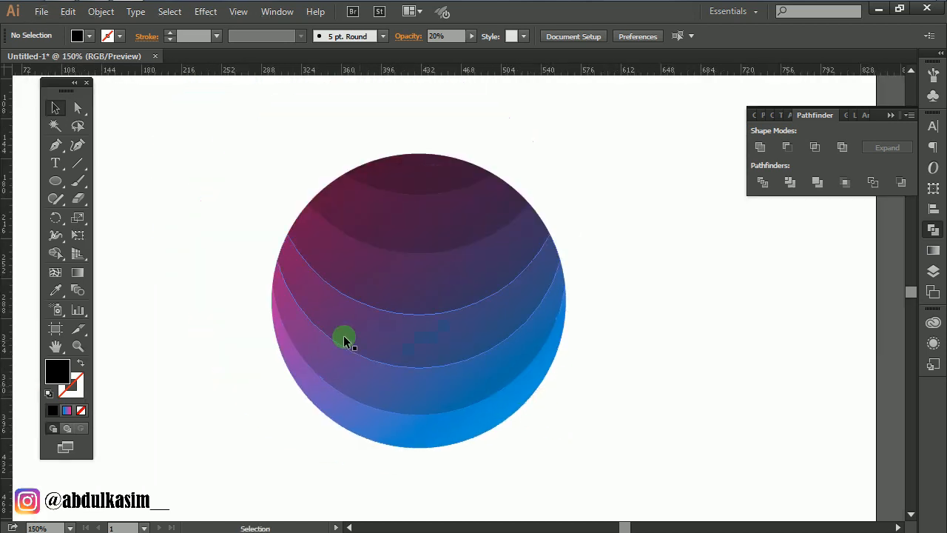
Draw a flat ellipse about 453 px wide and 66.5 px high and place it across the planet's middle
left_click(55, 181)
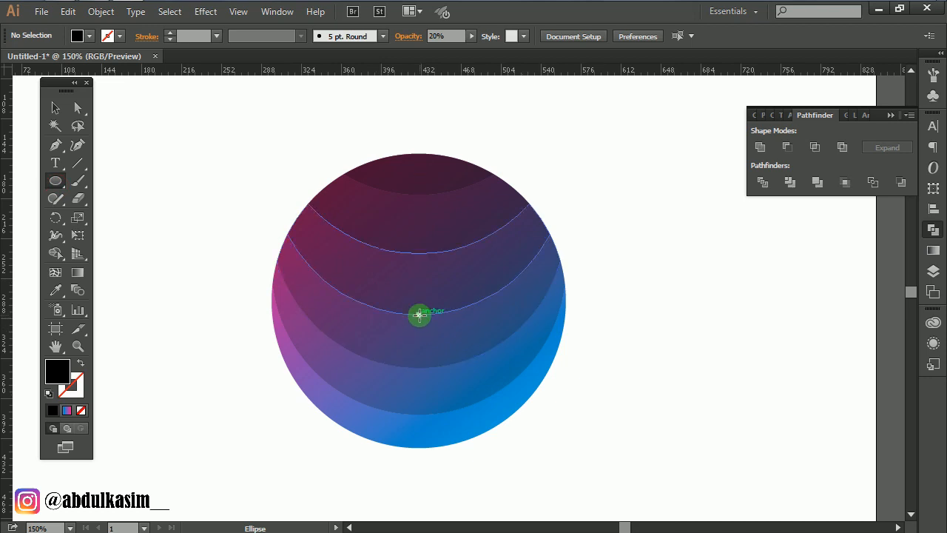
left_click_drag(418, 315, 737, 386)
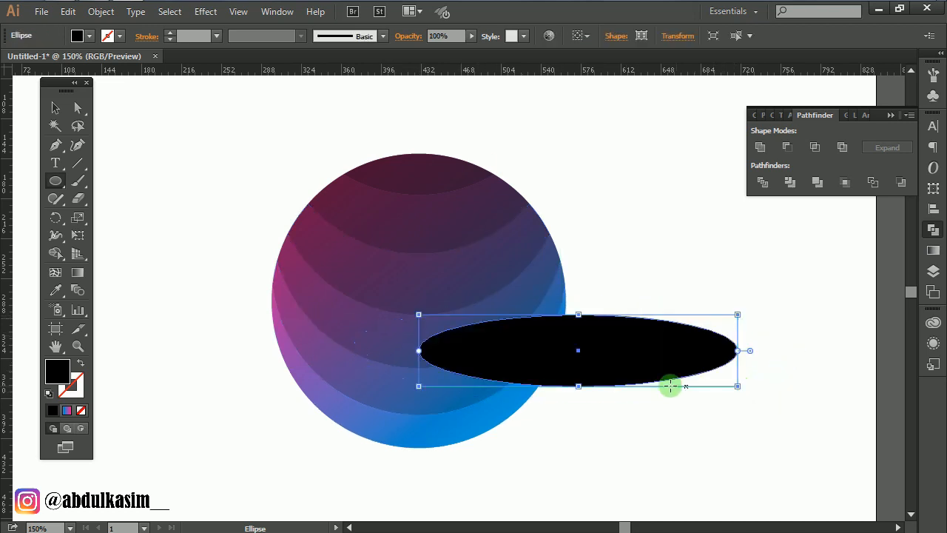
key("ctrl+z")
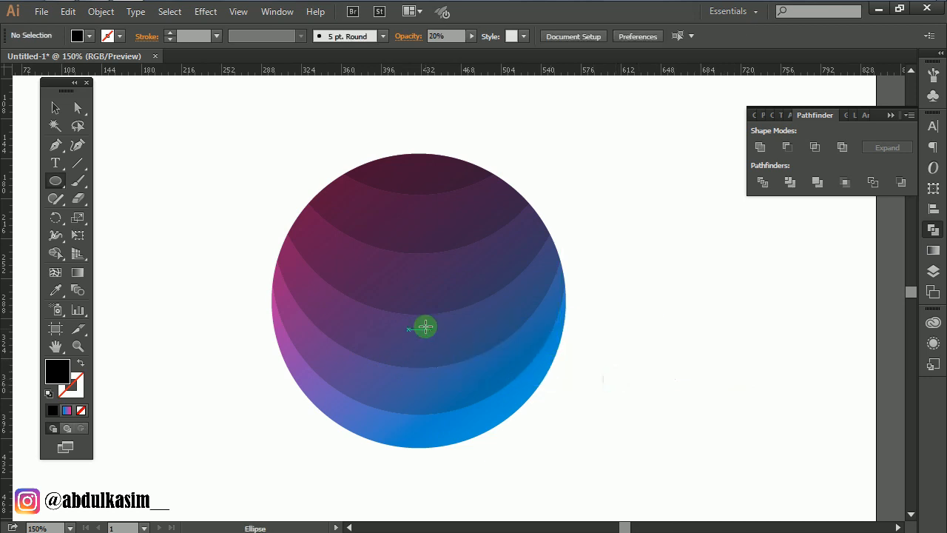
left_click_drag(425, 328, 711, 388)
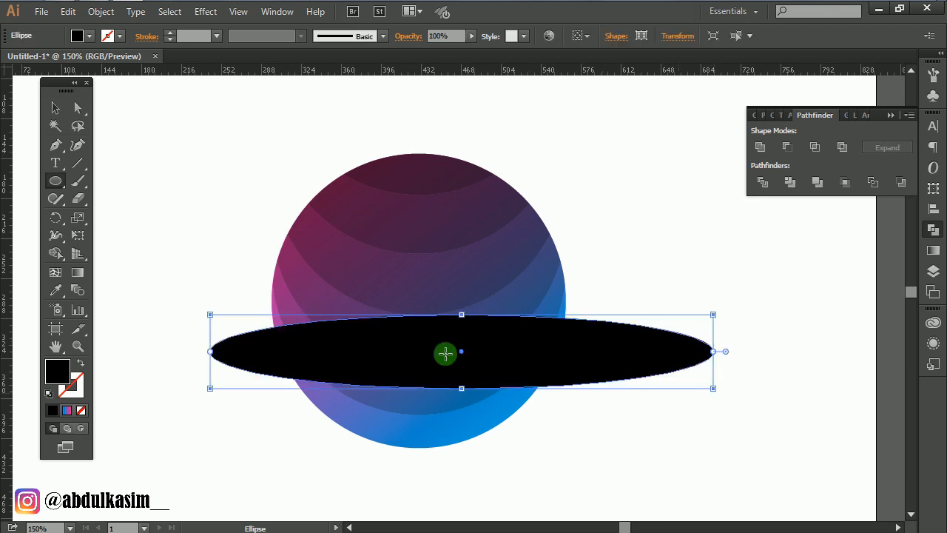
left_click(54, 109)
left_click_drag(538, 350, 491, 307)
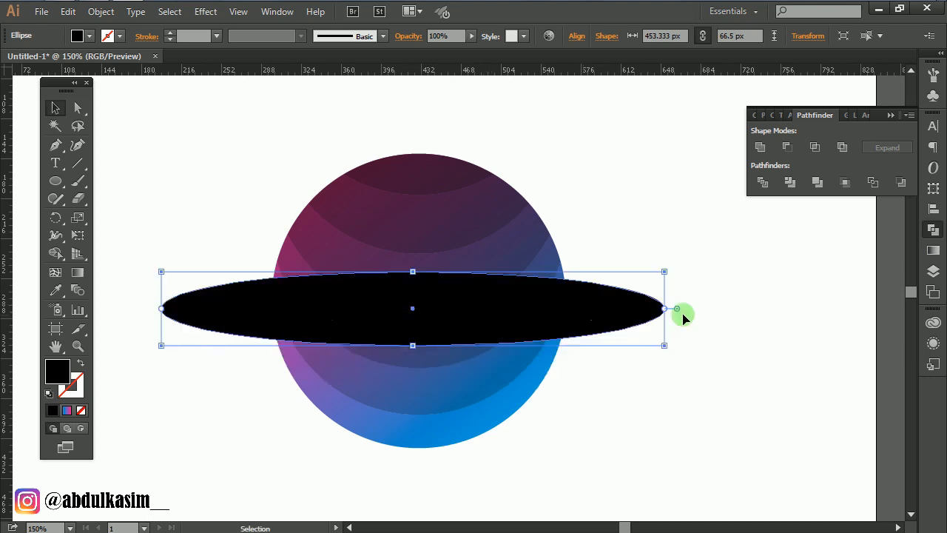
Fill the ellipse with the blue-to-pink gradient, running nearly horizontally across its full width from blue at left to pink at right
left_click(935, 229)
left_click(934, 250)
left_click(810, 217)
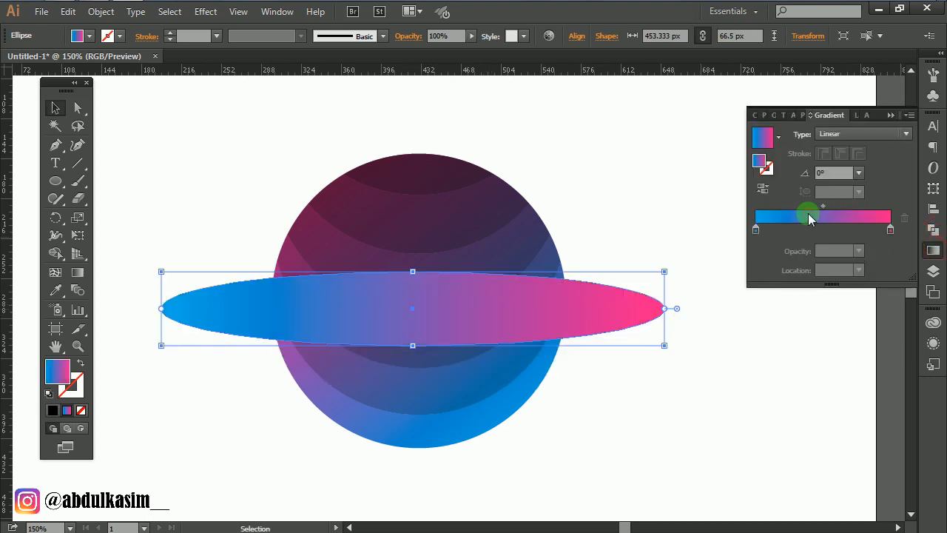
left_click(78, 272)
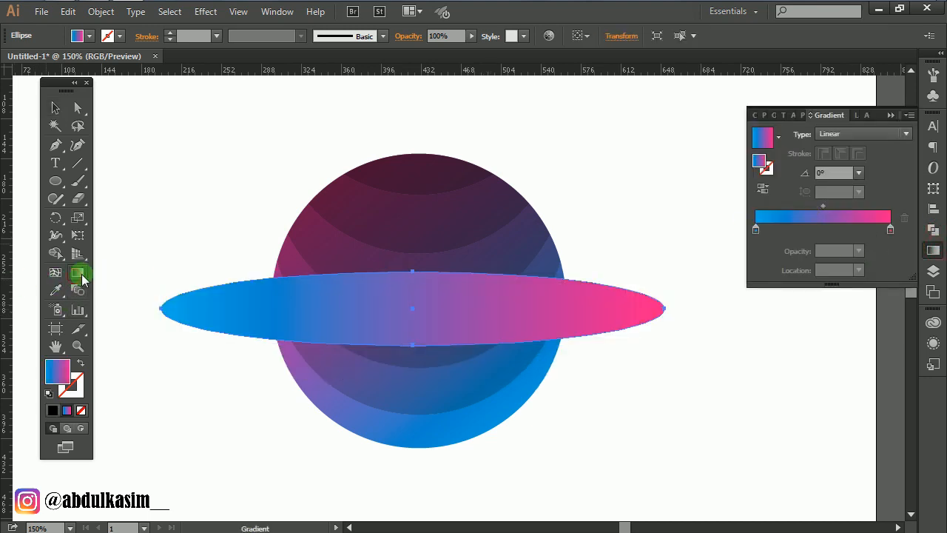
left_click_drag(673, 317, 130, 314)
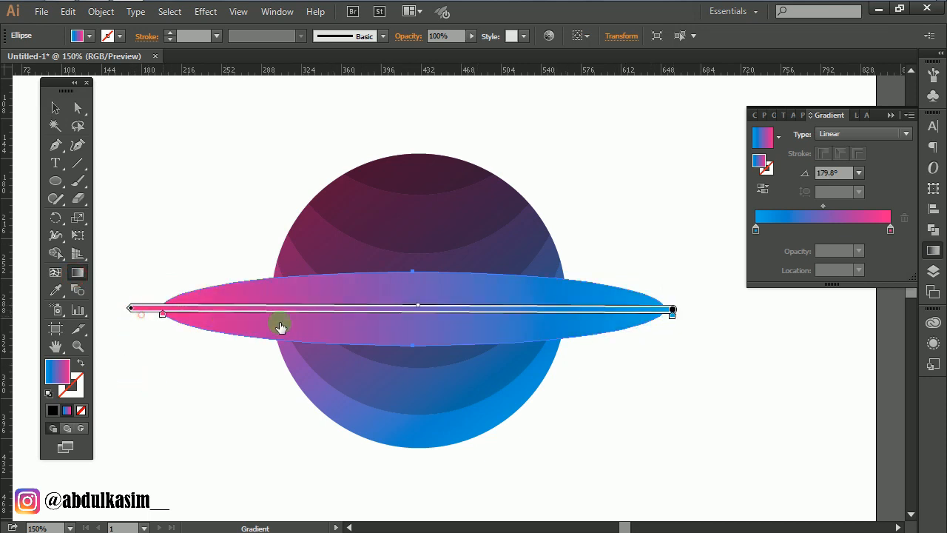
left_click_drag(147, 328, 709, 317)
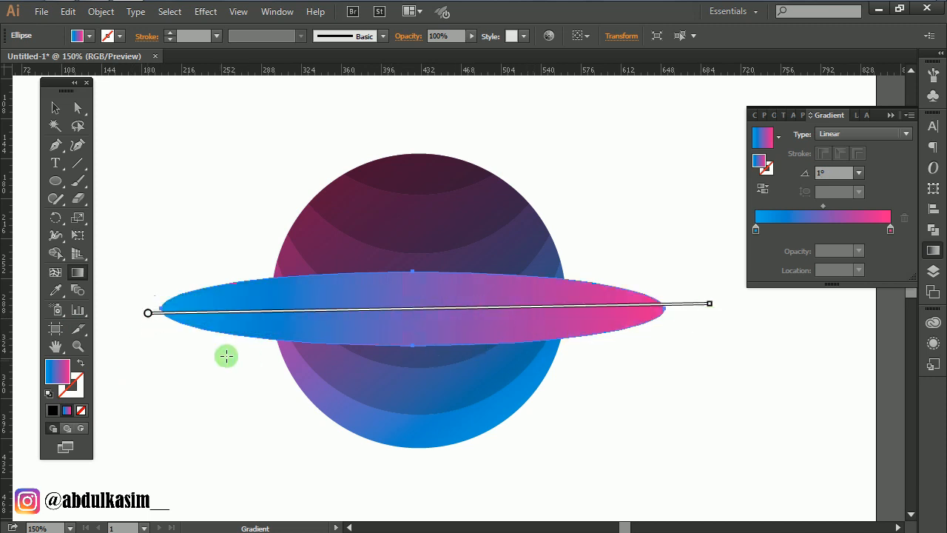
Swap the ellipse's gradient fill to its stroke and set the stroke weight to 8 pt
left_click(80, 363)
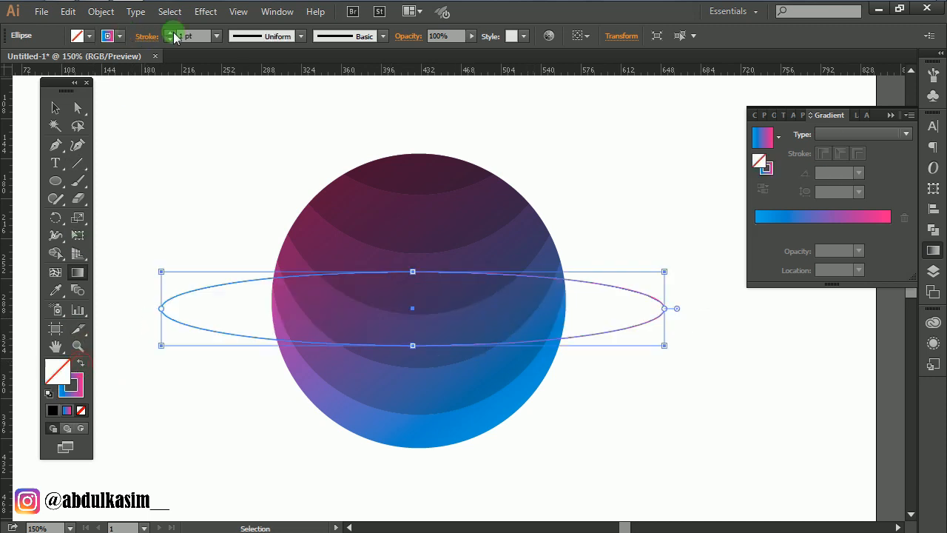
left_click(216, 36)
left_click(235, 214)
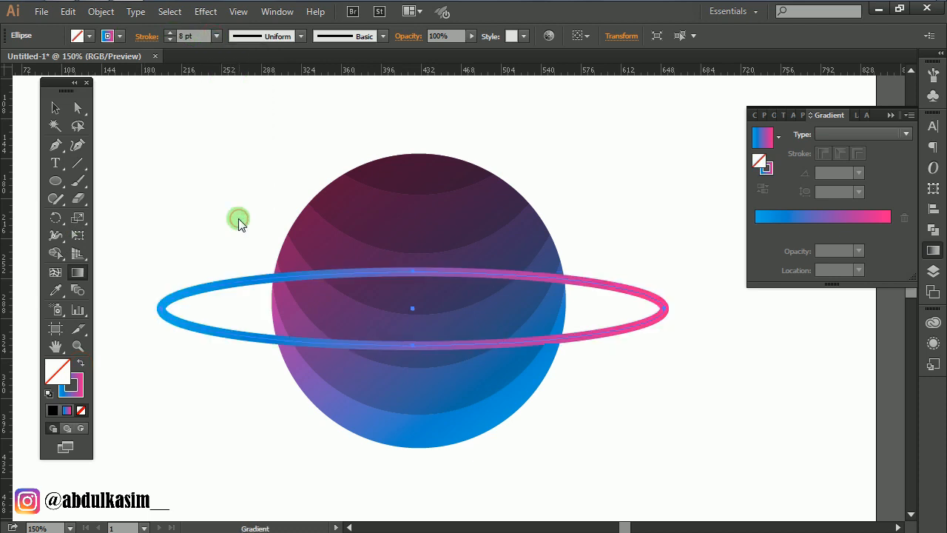
left_click(56, 108)
left_click(933, 249)
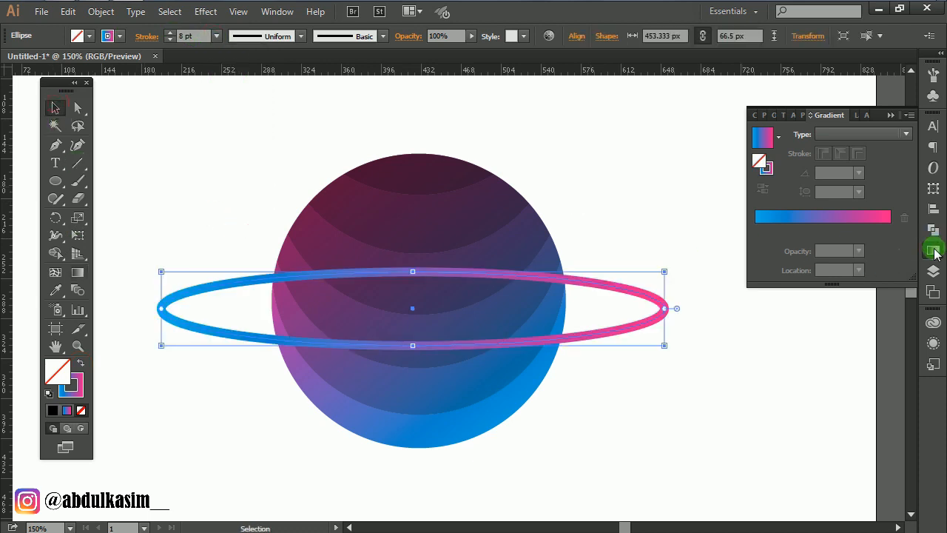
Increase the ring ellipse's height to about 86.7 px, keeping its width and centring it vertically on the planet's middle
left_click(689, 253)
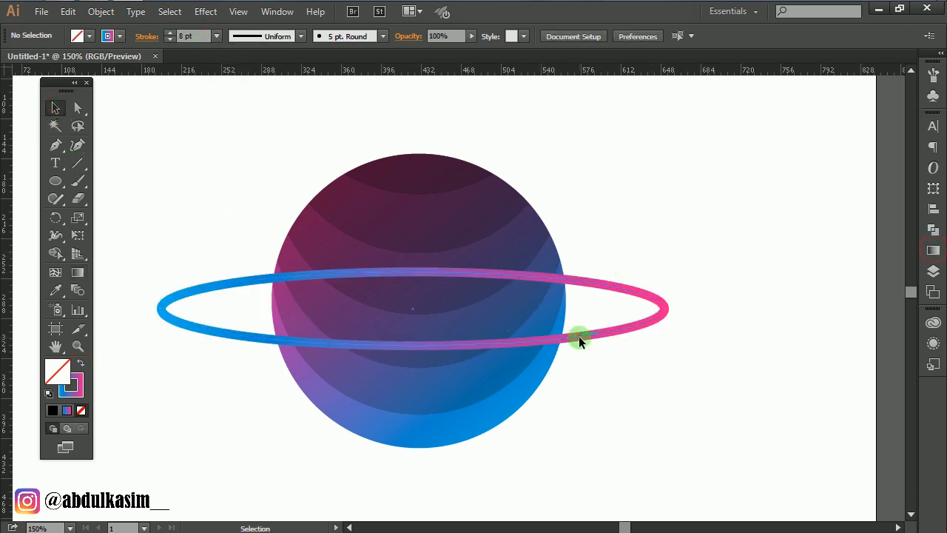
left_click(423, 275)
left_click_drag(412, 348, 415, 369)
left_click(561, 449)
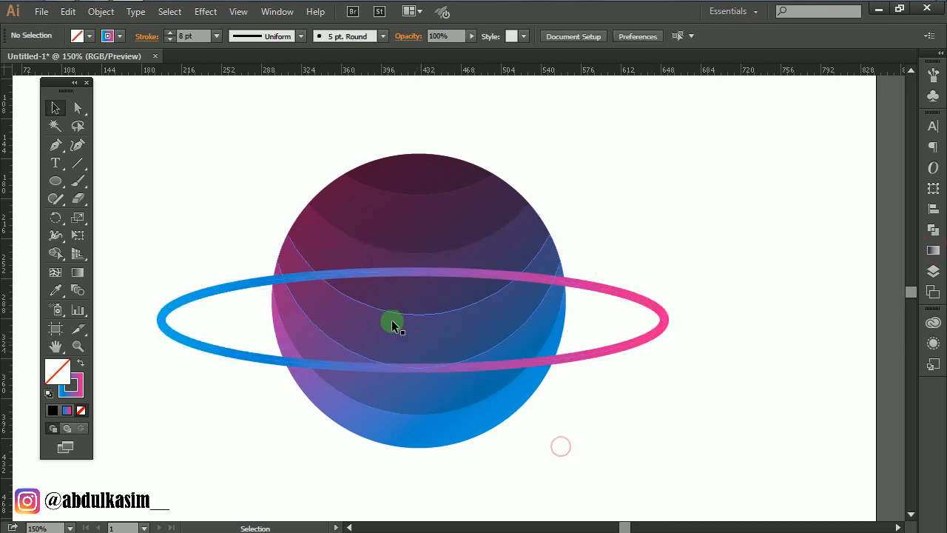
left_click(438, 372)
left_click(612, 364)
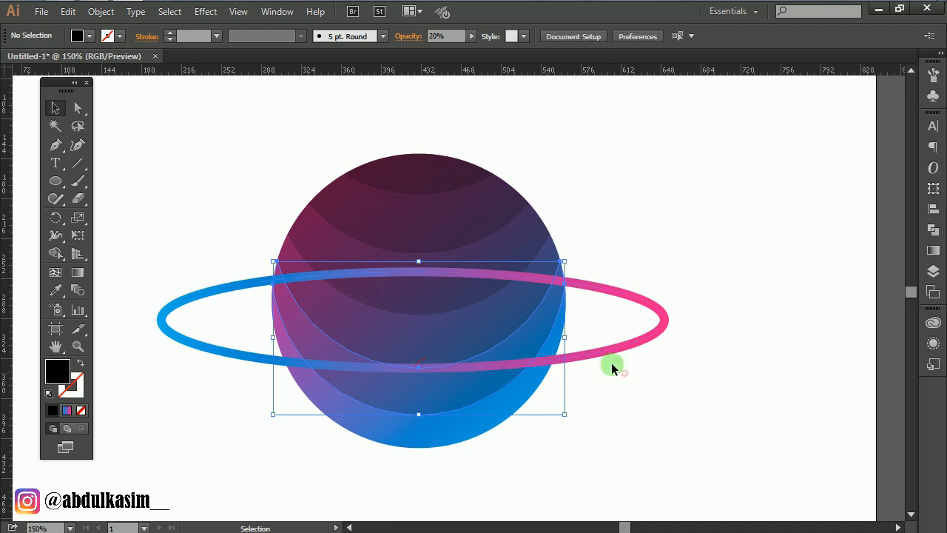
left_click_drag(607, 353, 605, 339)
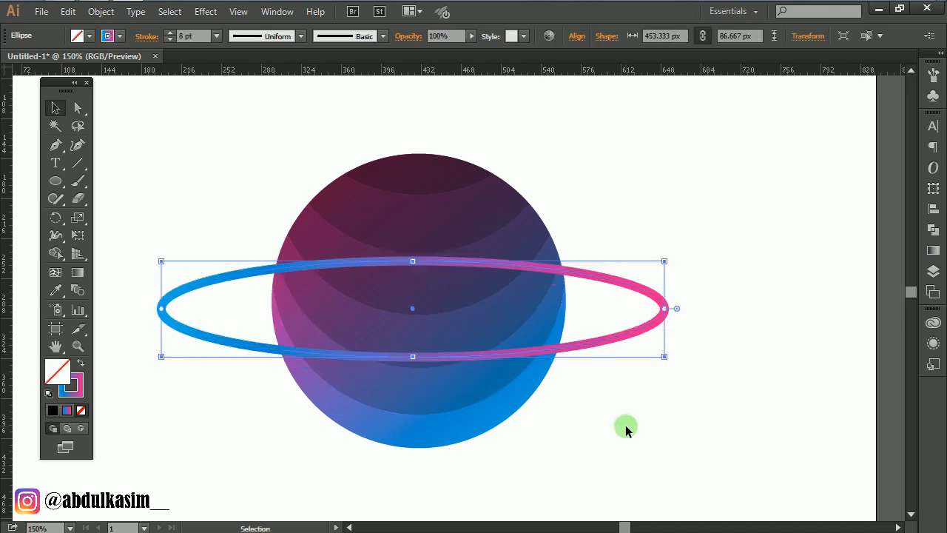
left_click(626, 427)
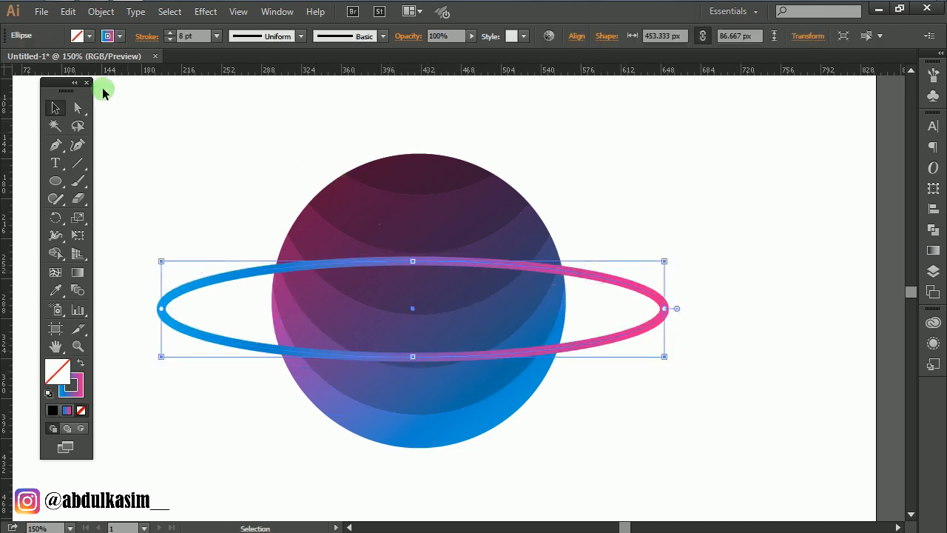
Expand the ring ellipse's fill and stroke into an outlined shape
left_click(101, 11)
left_click(167, 161)
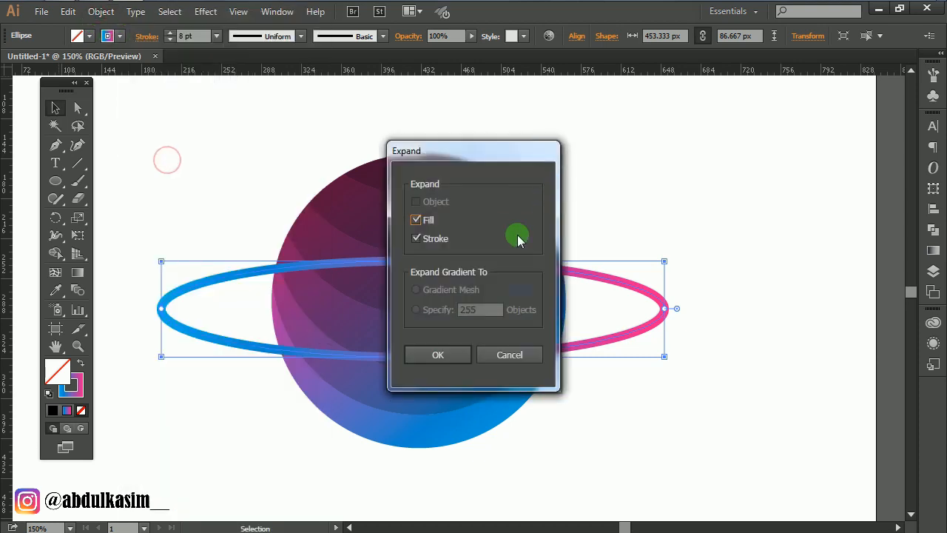
key("Return")
left_click(623, 419)
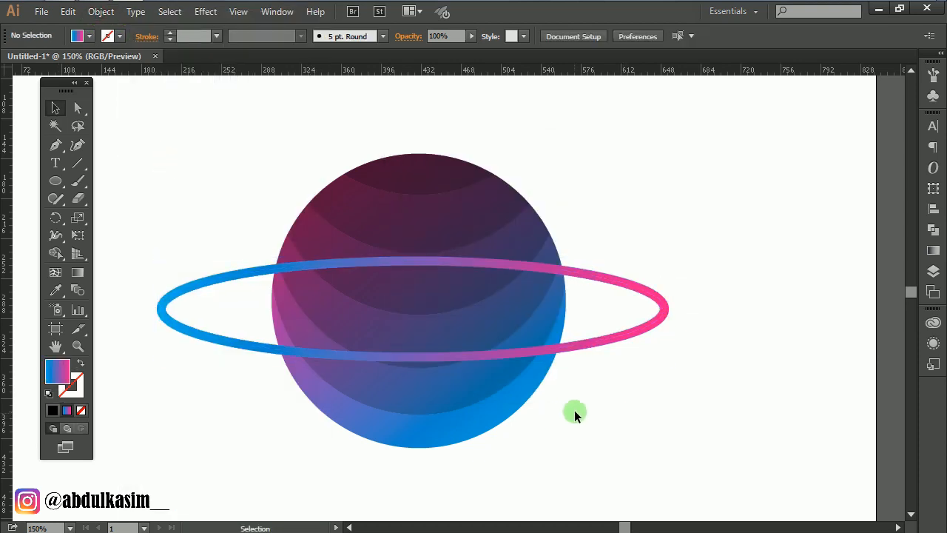
Divide the ring and the planet shapes it overlaps into separate pieces with Pathfinder, and ungroup them
left_click_drag(575, 411, 520, 260)
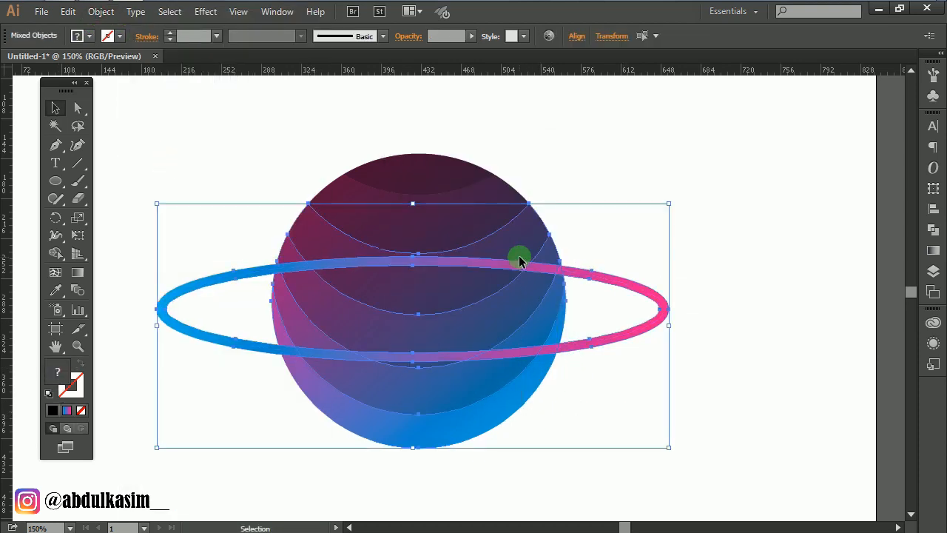
left_click(933, 230)
left_click(762, 183)
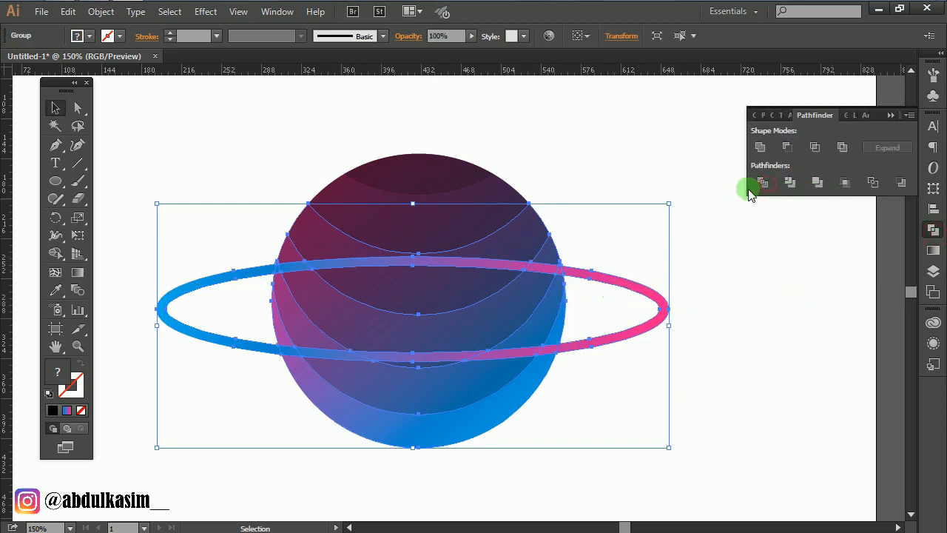
left_click(715, 276)
left_click(511, 318)
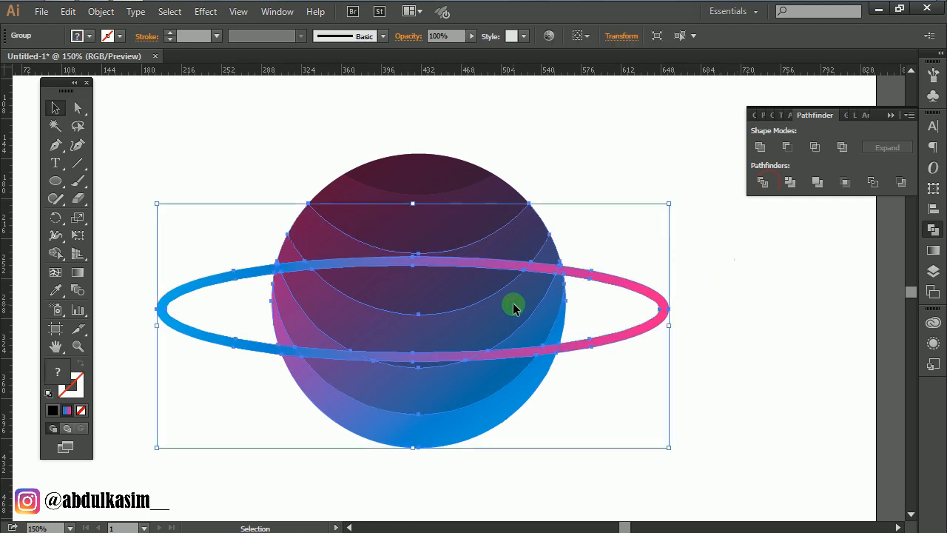
right_click(515, 306)
left_click(555, 390)
left_click(554, 465)
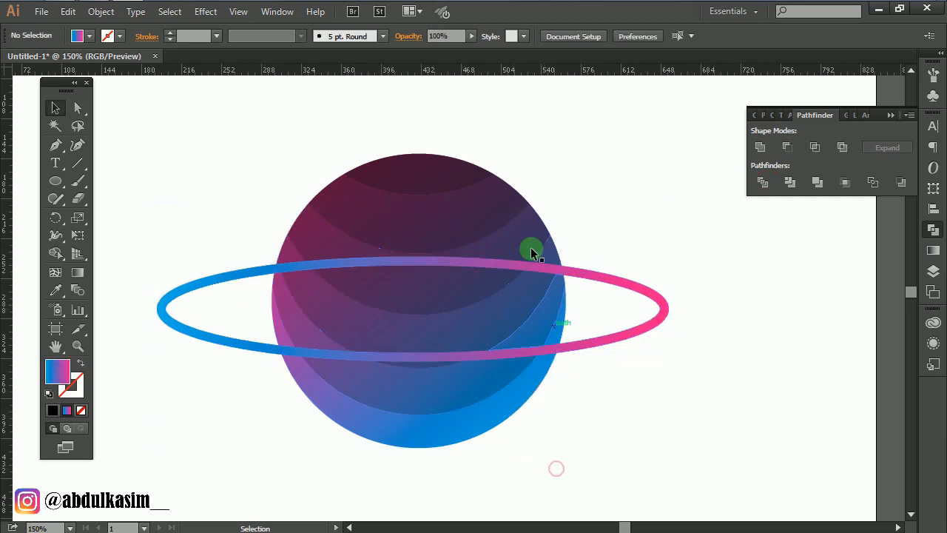
Delete the ring's upper segments that cross the planet so the ring appears to pass behind it
left_click(501, 264)
key("Delete")
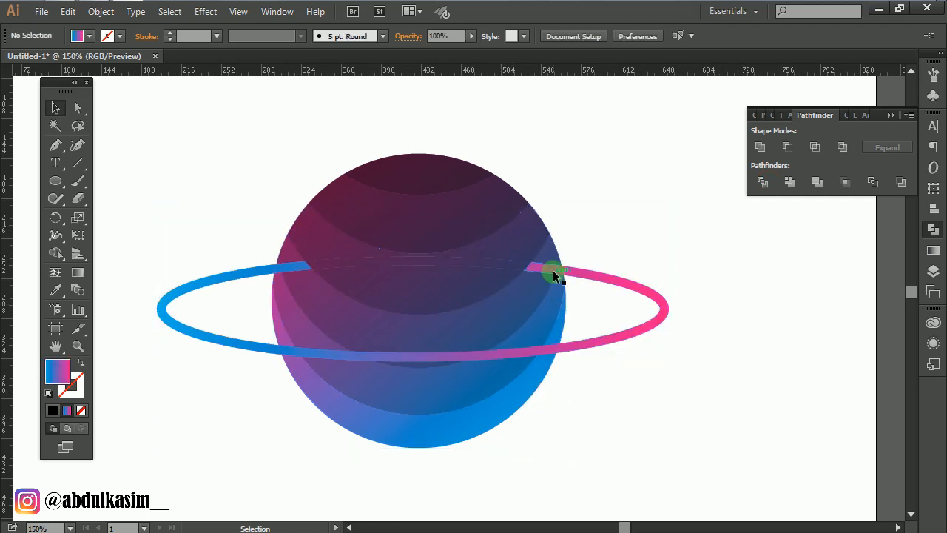
left_click(548, 272)
key("Delete")
left_click(561, 273)
key("Delete")
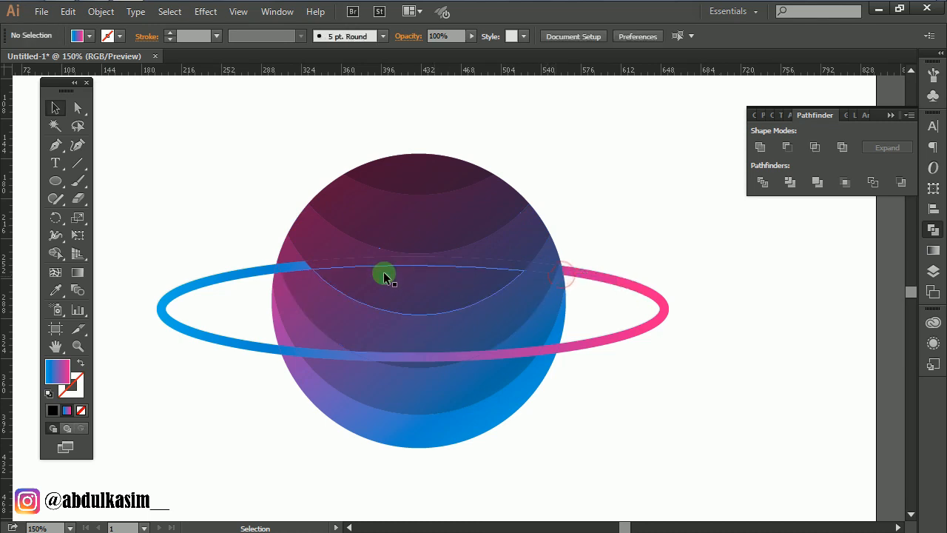
left_click(296, 270)
key("Delete")
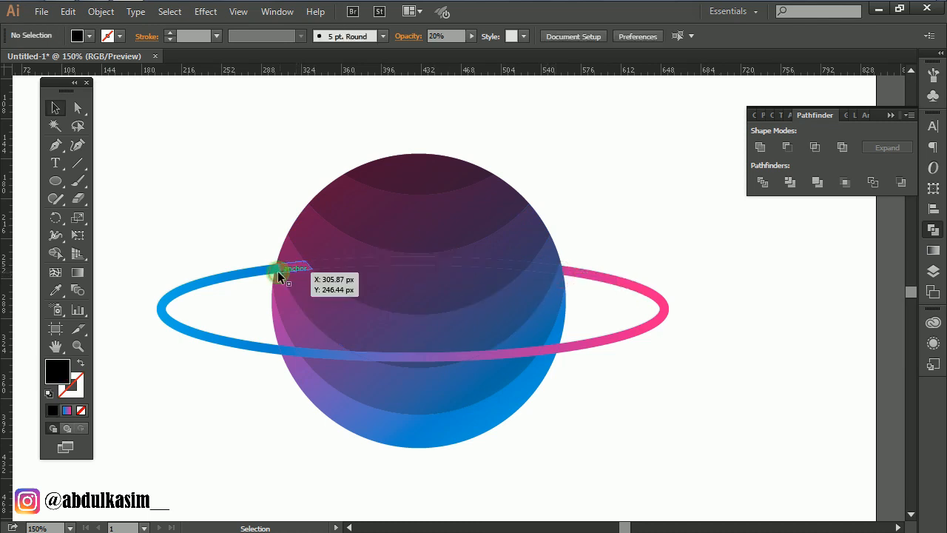
left_click(283, 296)
key("Delete")
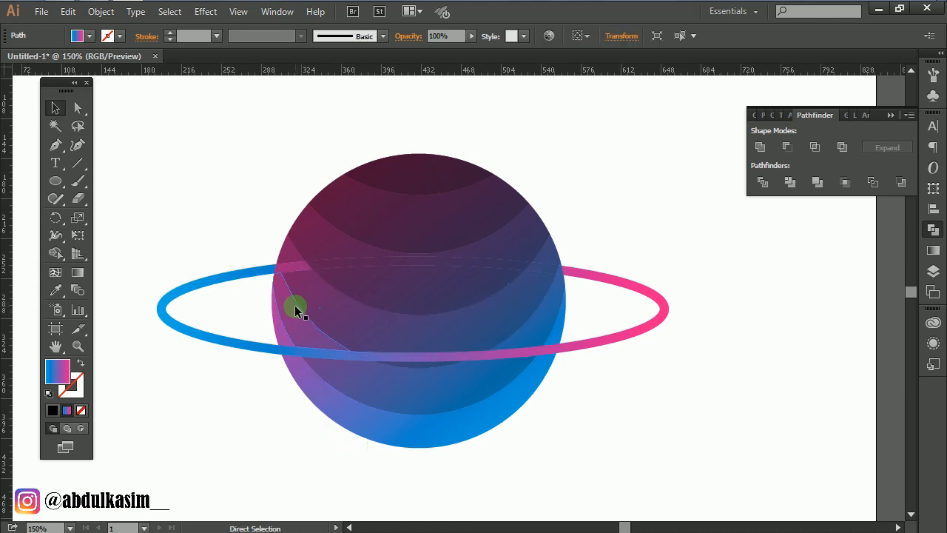
left_click(296, 296)
key("Delete")
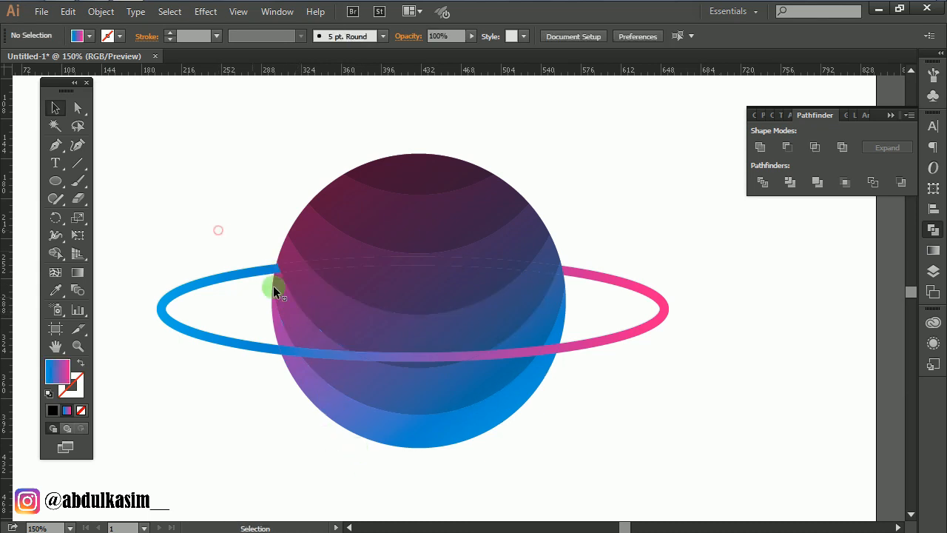
scroll(284, 285, "up", 2)
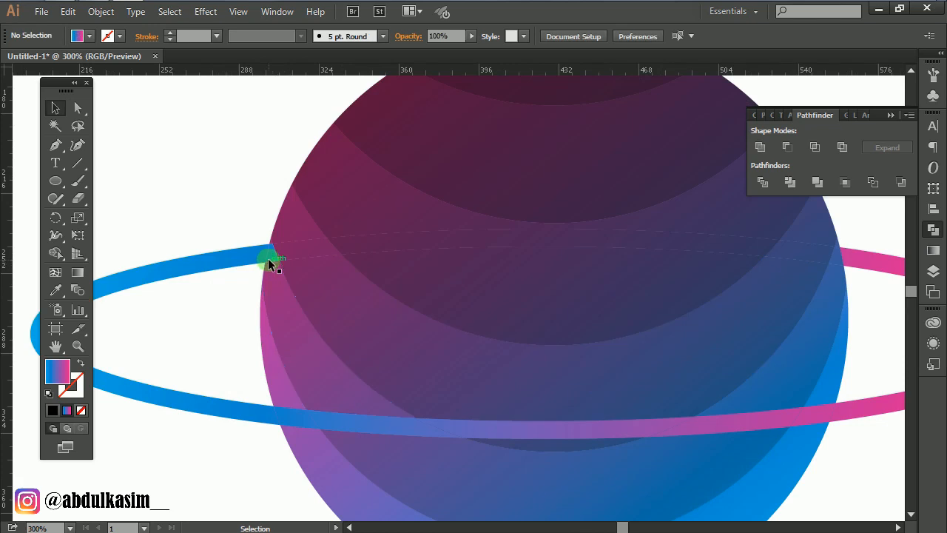
left_click(273, 259)
key("Delete")
Unite the split pieces of the lower shaded band crossed by the ring's removed upper arc
left_click(350, 299)
left_click(309, 253, "ctrl")
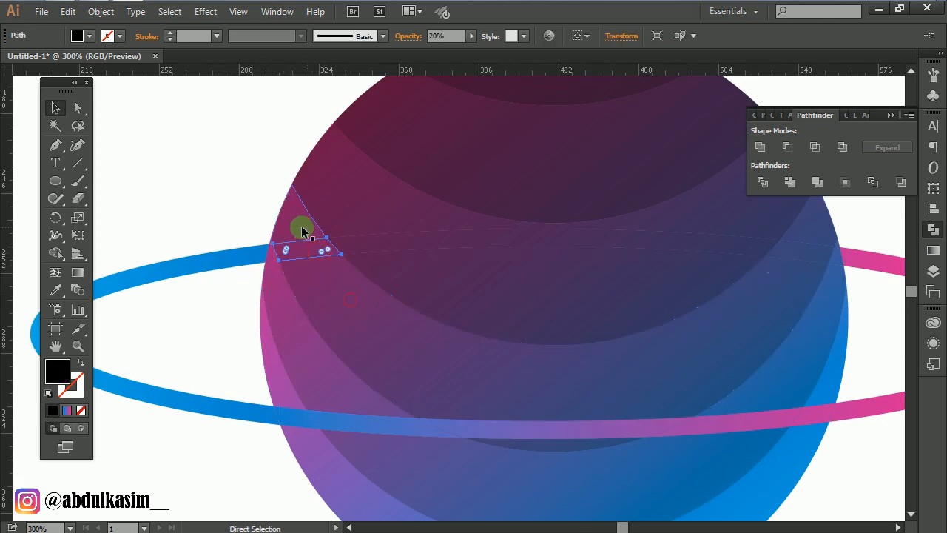
left_click(350, 306, "shift")
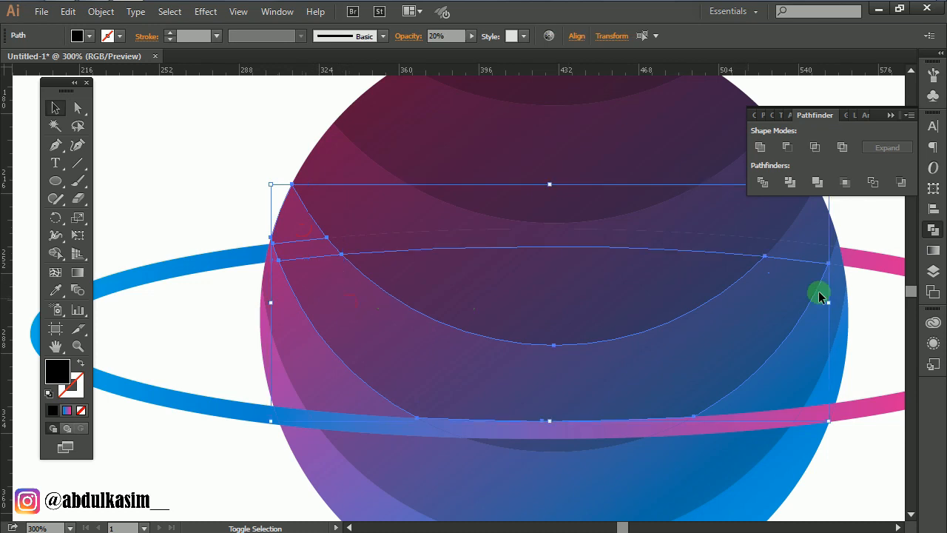
left_click(814, 234, "shift")
left_click(761, 147)
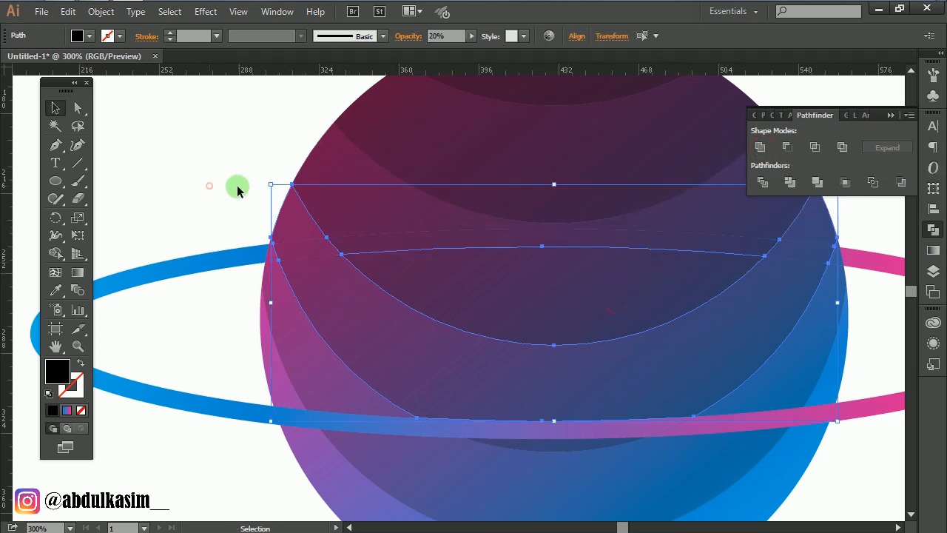
left_click(209, 185)
Unite the split pieces of the next shaded band above, including the thin strip left along the ring's removed arc
left_click(416, 278)
left_click(398, 247, "shift")
left_click(555, 185, "shift")
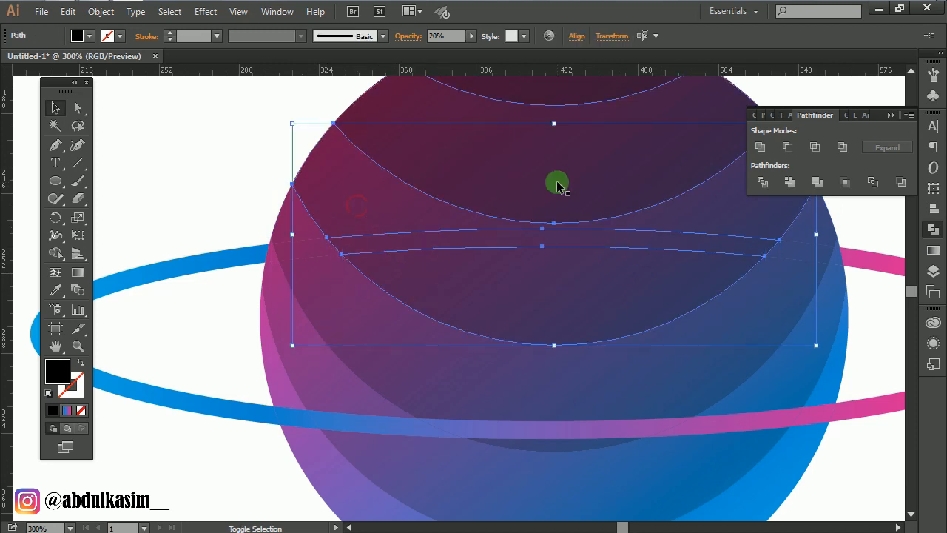
left_click(757, 150)
left_click(867, 235)
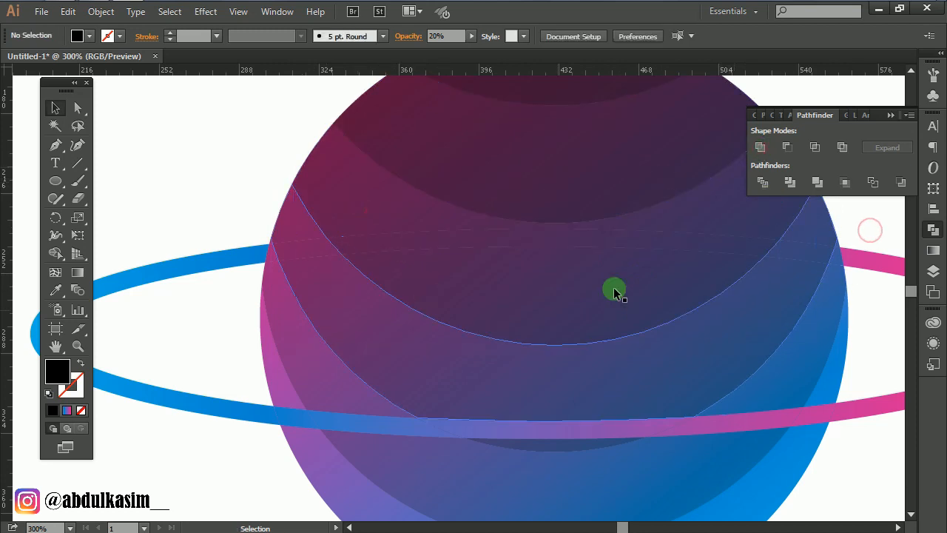
Group the planet's body and bands with the ring pieces in front of and to the right of it
scroll(164, 181, "down", 2, "alt")
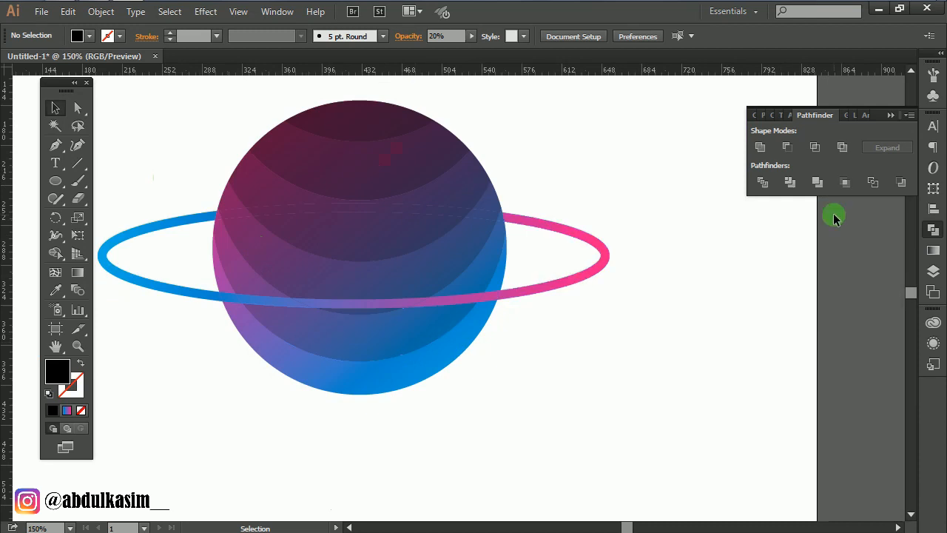
left_click(930, 236)
left_click_drag(560, 373, 273, 152)
right_click(413, 225)
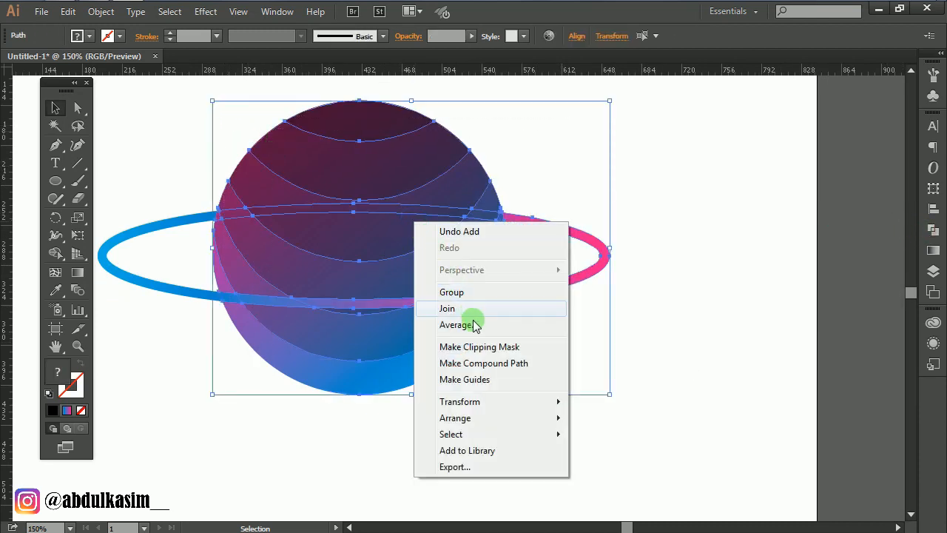
left_click(476, 296)
left_click(488, 416)
scroll(495, 404, "down", 2, "alt")
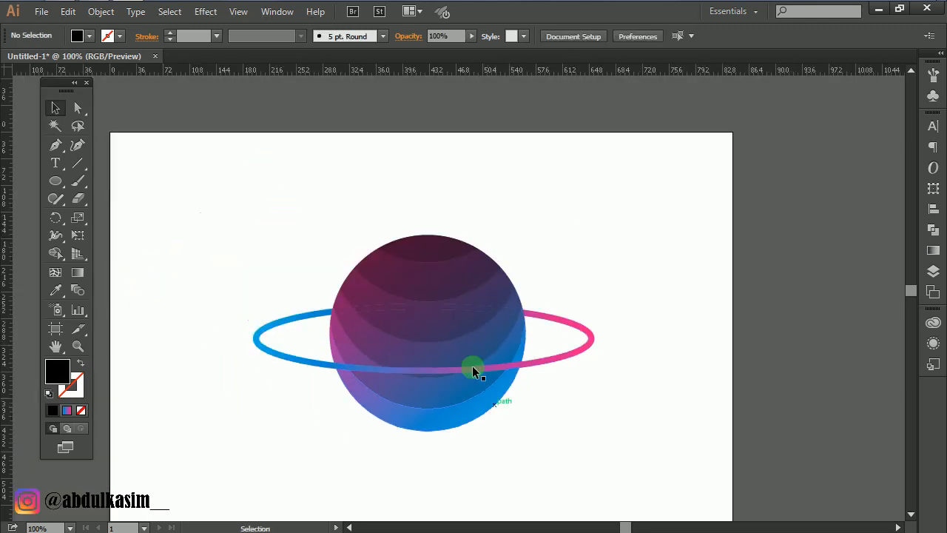
Group the remaining left ring piece with the planet group so the whole illustration is one object
left_click(473, 365)
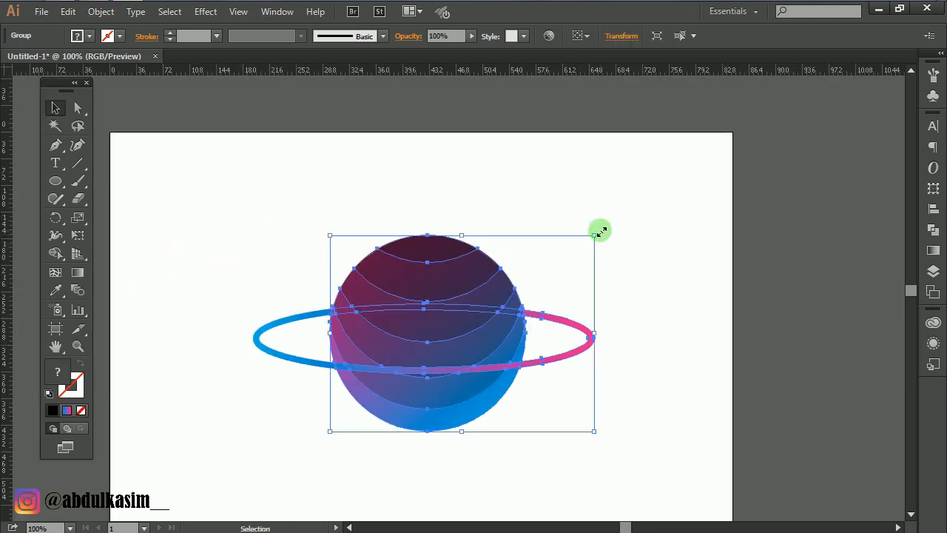
left_click(634, 290)
left_click_drag(210, 189, 564, 435)
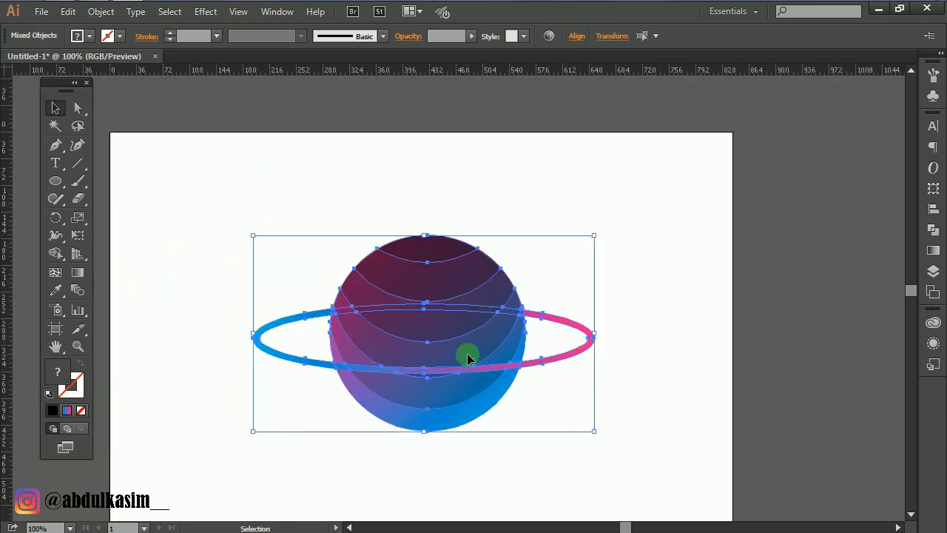
right_click(468, 356)
left_click(505, 241)
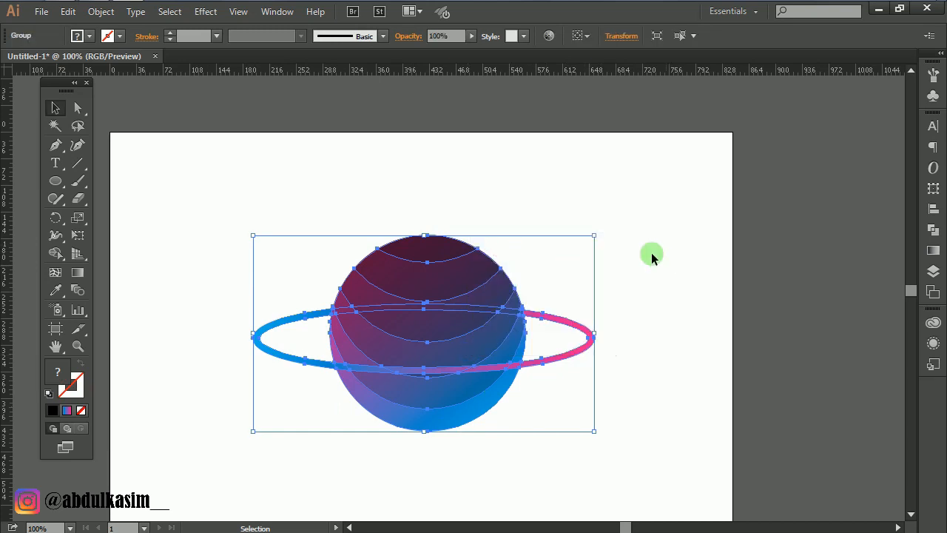
Rotate the whole planet group slightly counterclockwise so the ring rises towards the right
left_click_drag(598, 228, 559, 192)
left_click(601, 275)
left_click(366, 270)
left_click(664, 325)
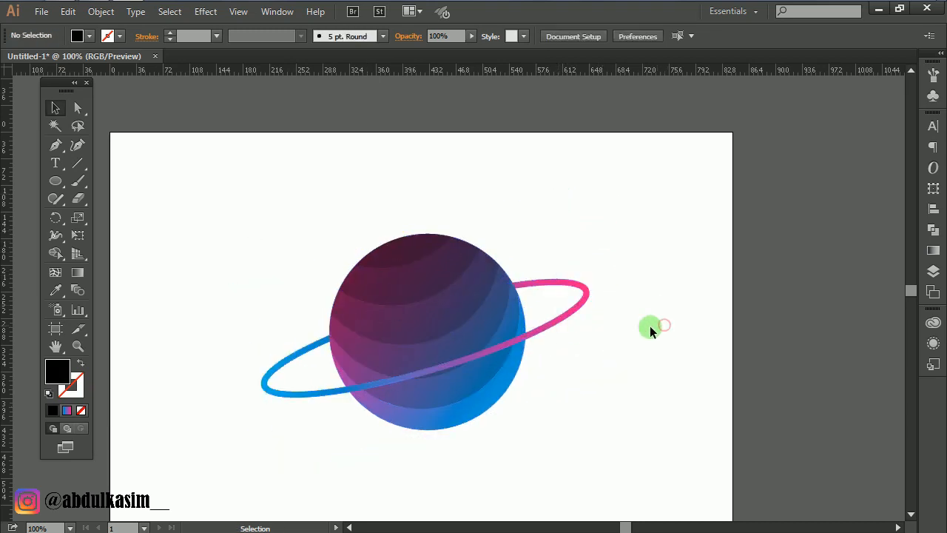
left_click_drag(564, 395, 575, 393)
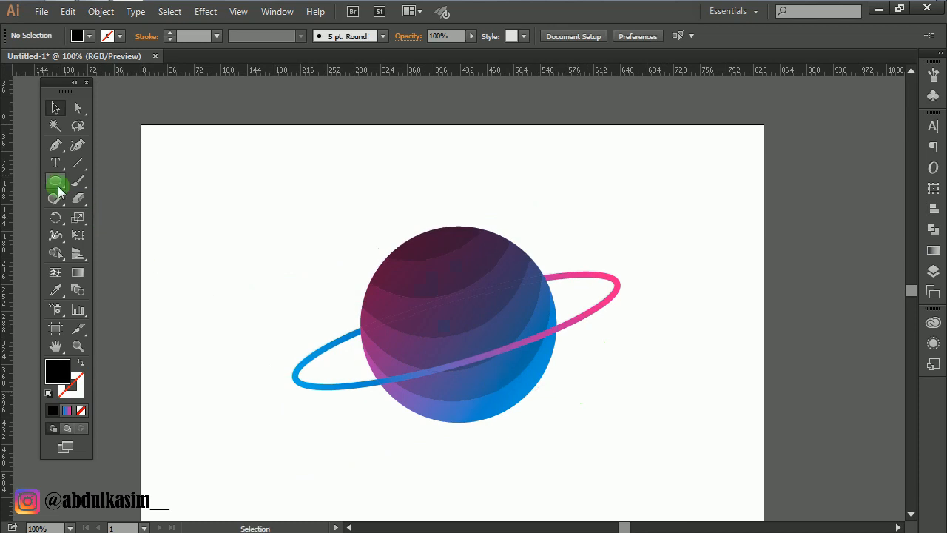
Draw a black circle about 258 px in diameter from near the planet's centre, covering most of its body
left_click(445, 320)
left_click(279, 205)
left_click(59, 183)
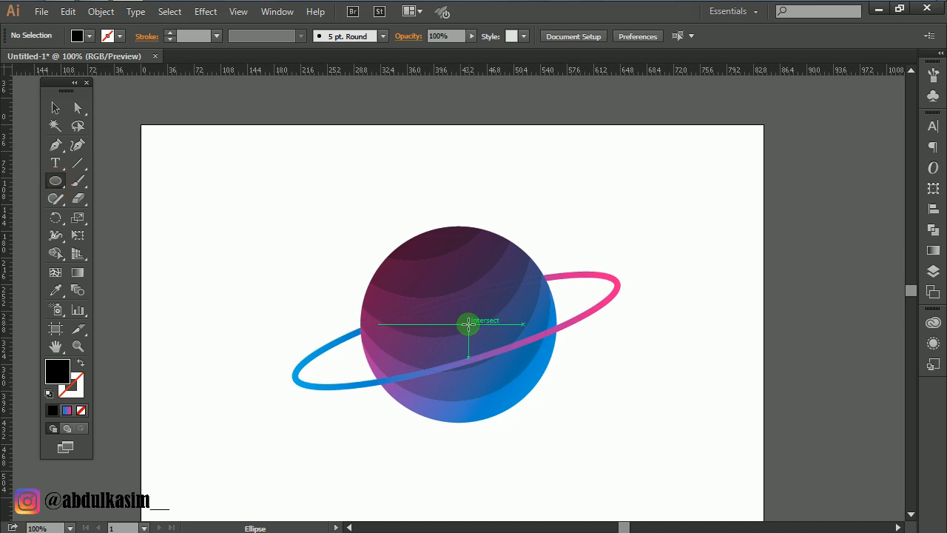
left_click_drag(468, 324, 541, 416)
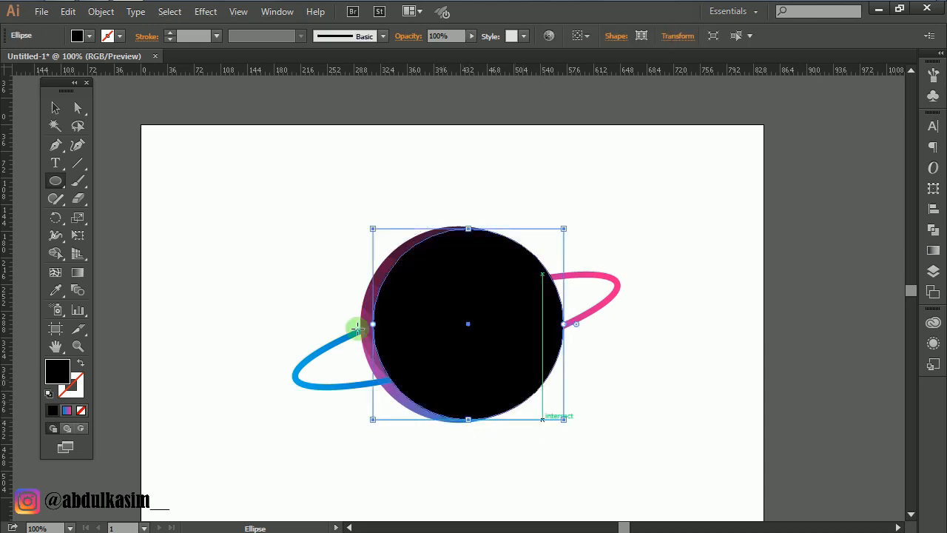
Move the black circle over the planet's body and align it horizontally centred with the planet group
left_click(56, 112)
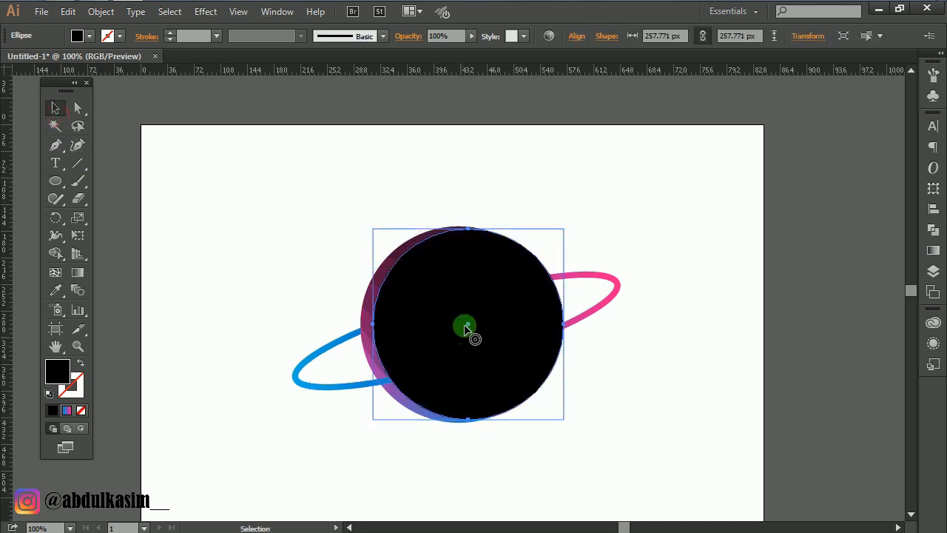
left_click_drag(465, 328, 458, 328)
left_click_drag(324, 194, 530, 425)
left_click(576, 35)
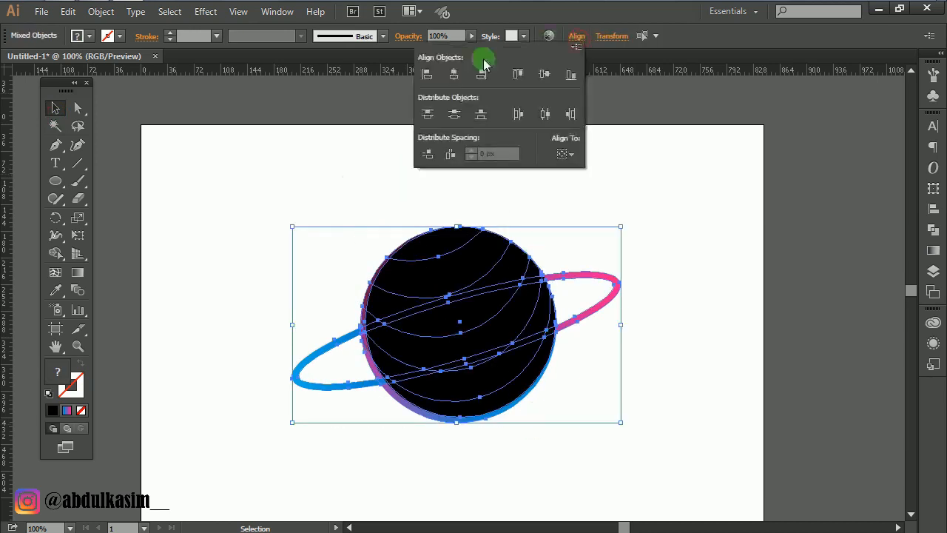
left_click(454, 74)
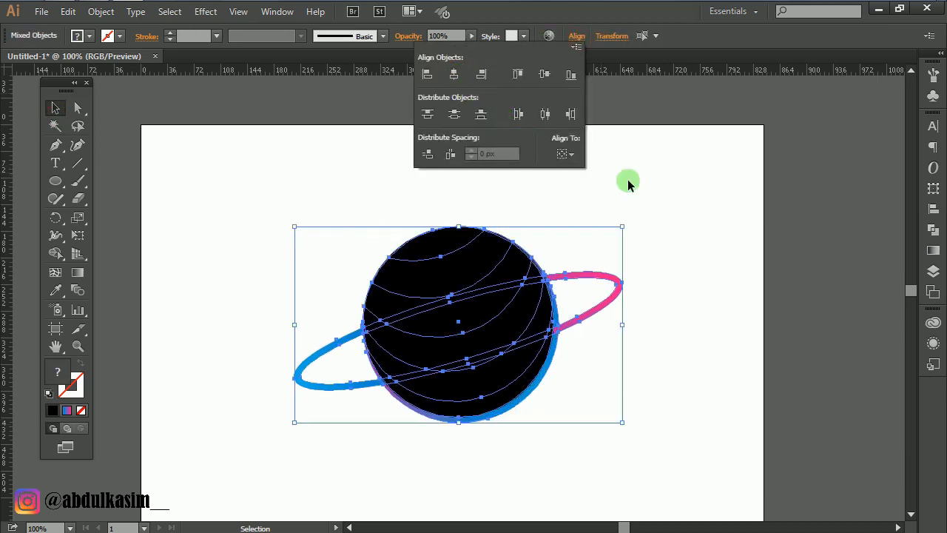
Align the black circle and the planet group to each other's vertical centres and deselect them
left_click(544, 74)
left_click(655, 182)
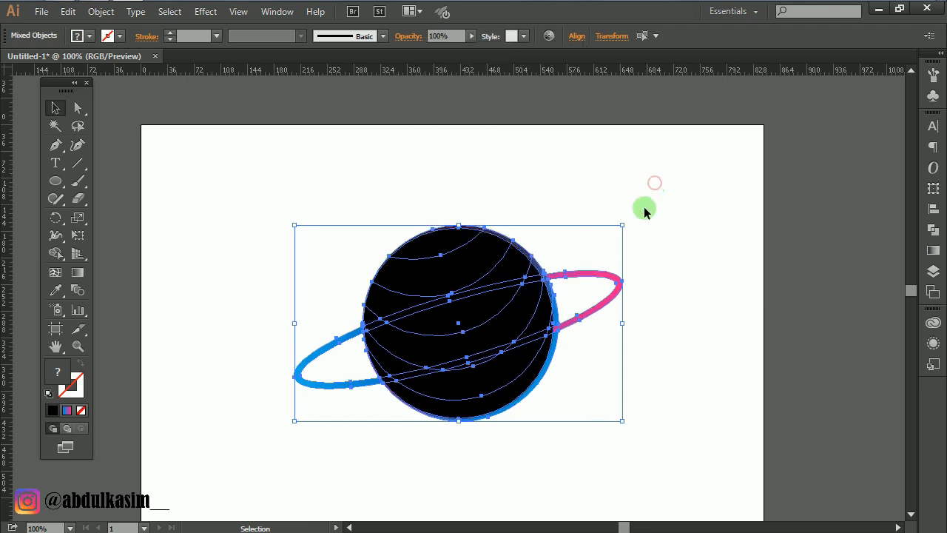
left_click(658, 374)
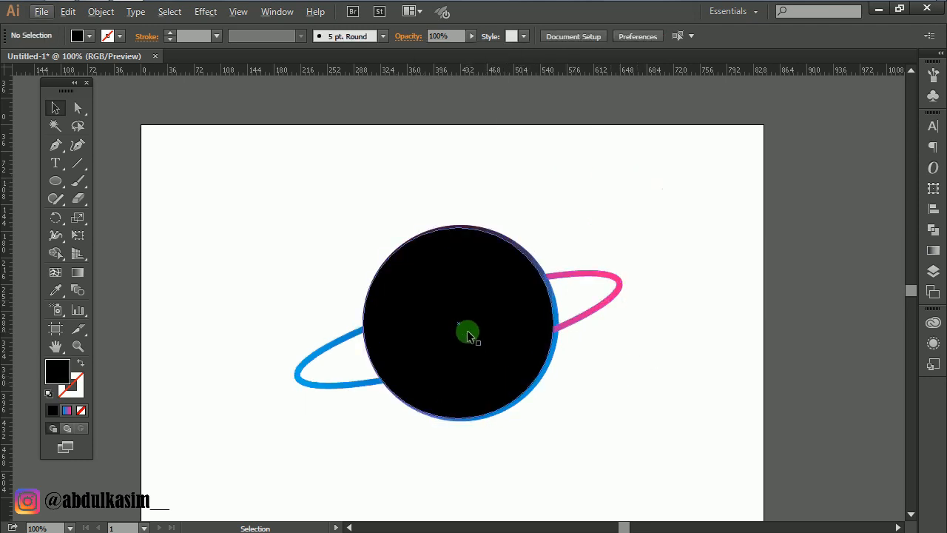
Shrink the black circle to about 250 px in diameter and nudge it down so it sits just inside the planet's outline
left_click_drag(464, 328, 466, 328)
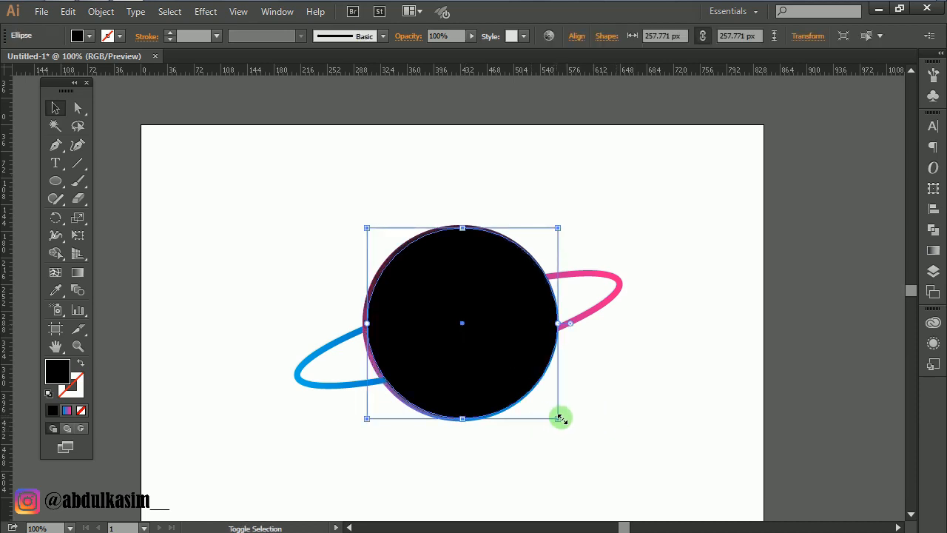
left_click_drag(559, 418, 554, 414)
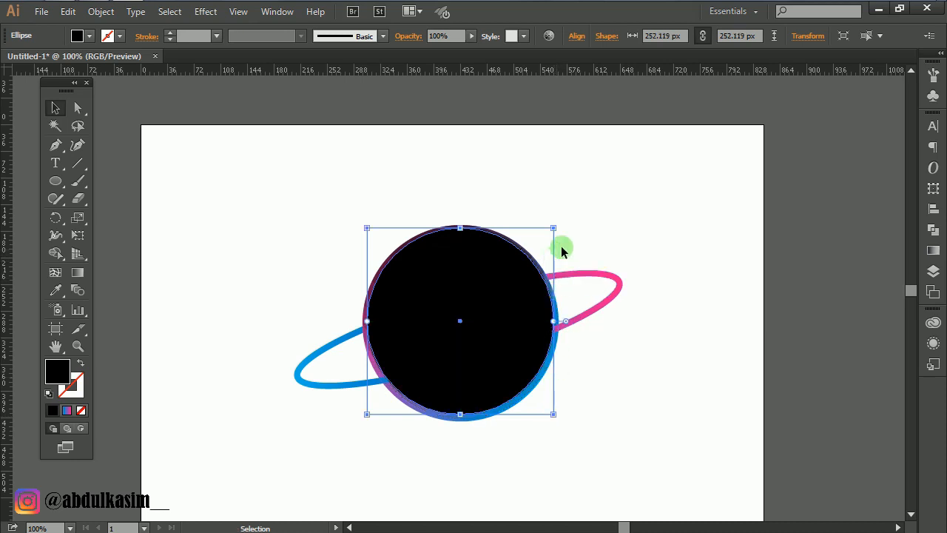
left_click_drag(555, 226, 554, 229)
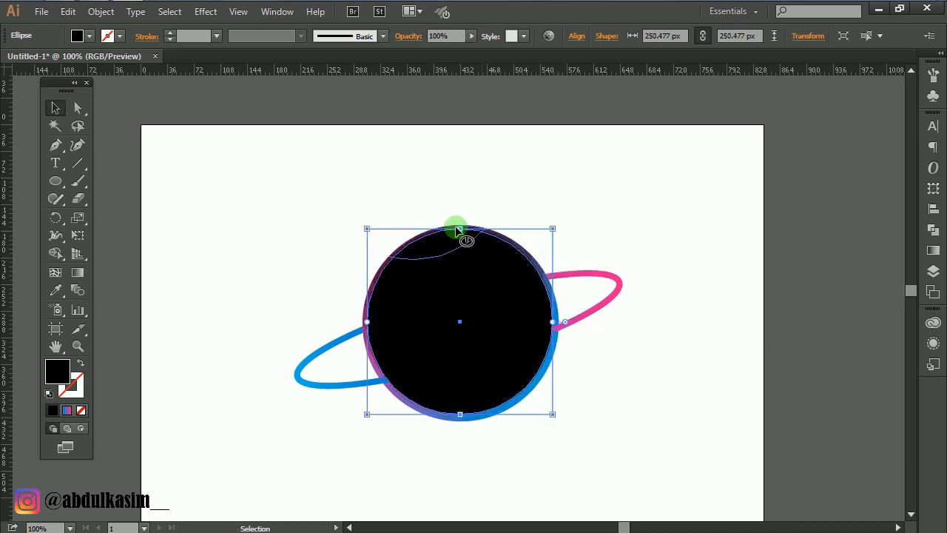
key("Down")
key("Down")
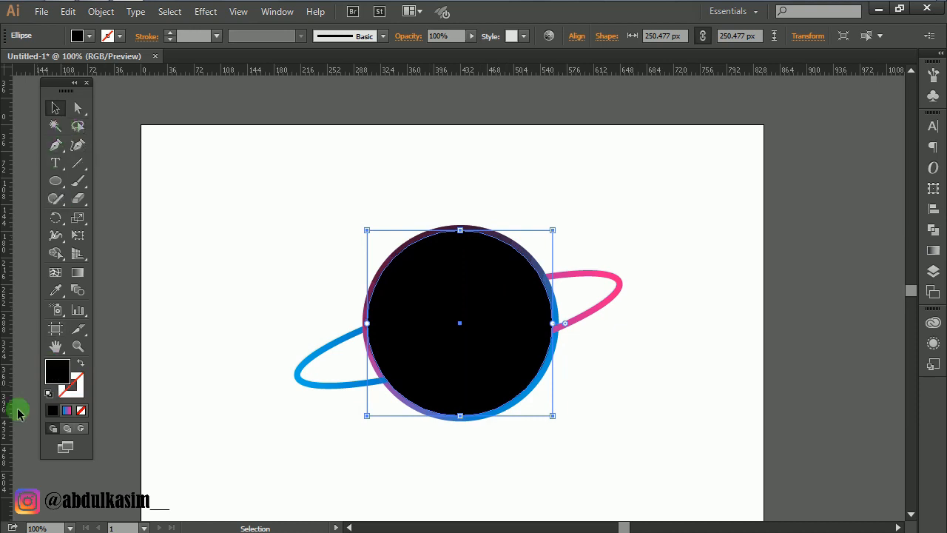
Fill the circle with bright blue (#0043ff) and send it to the back, behind the planet
double_click(58, 370)
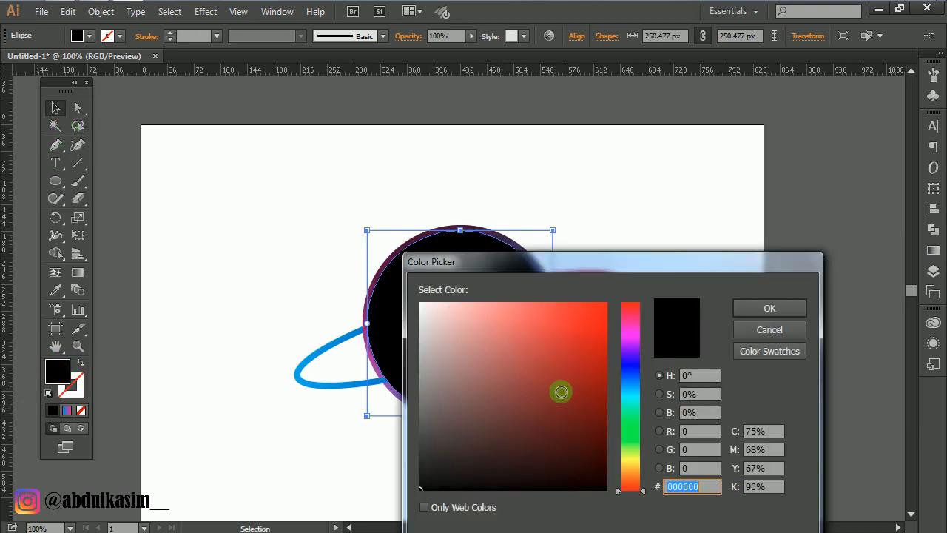
left_click(631, 372)
left_click_drag(595, 317, 626, 291)
left_click(747, 309)
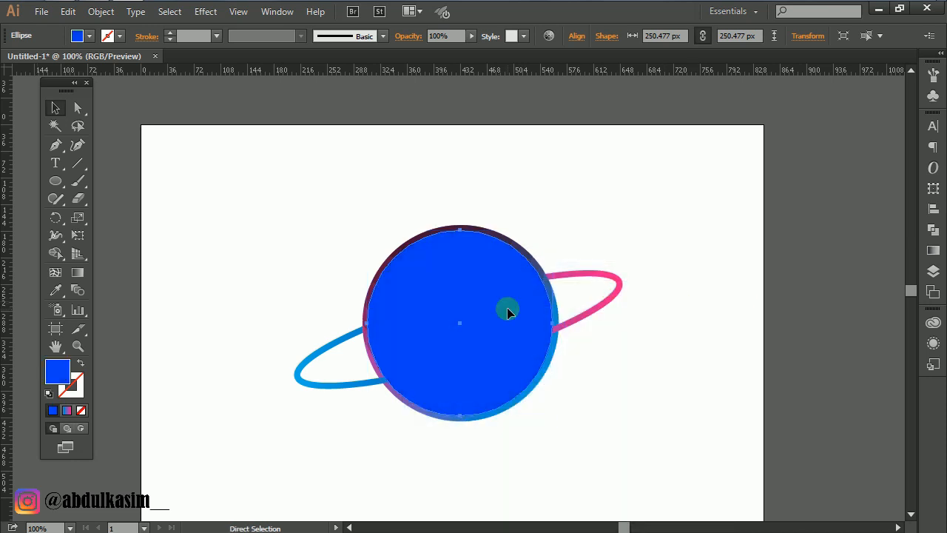
key("ctrl+shift+bracketleft")
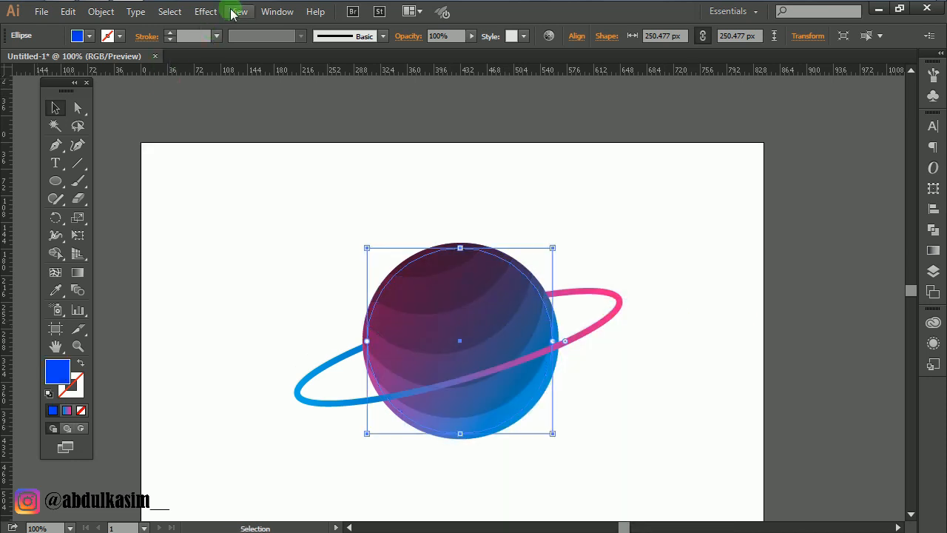
Apply an Outer Glow to the blue circle in Screen mode with blue (#0600ff), 80% opacity and 50 px blur
left_click(206, 11)
left_click(251, 42)
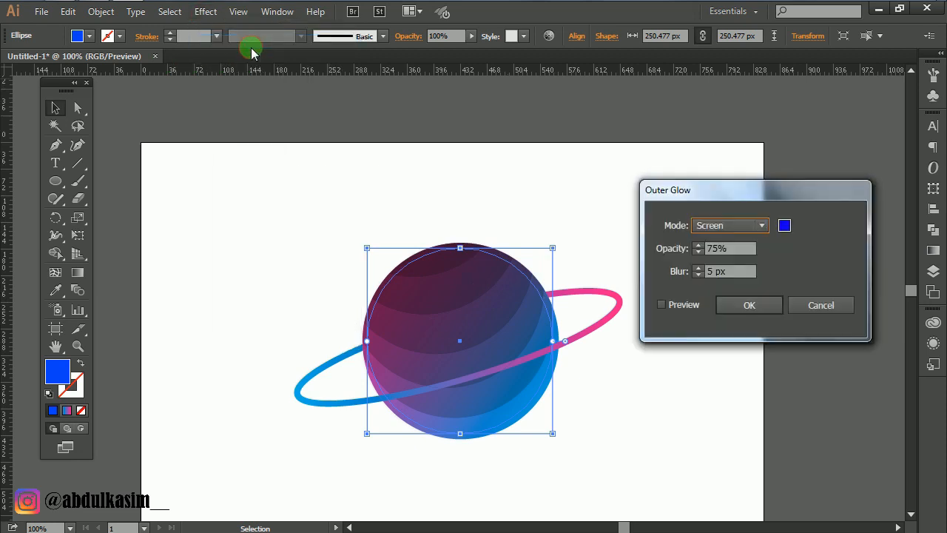
left_click(785, 225)
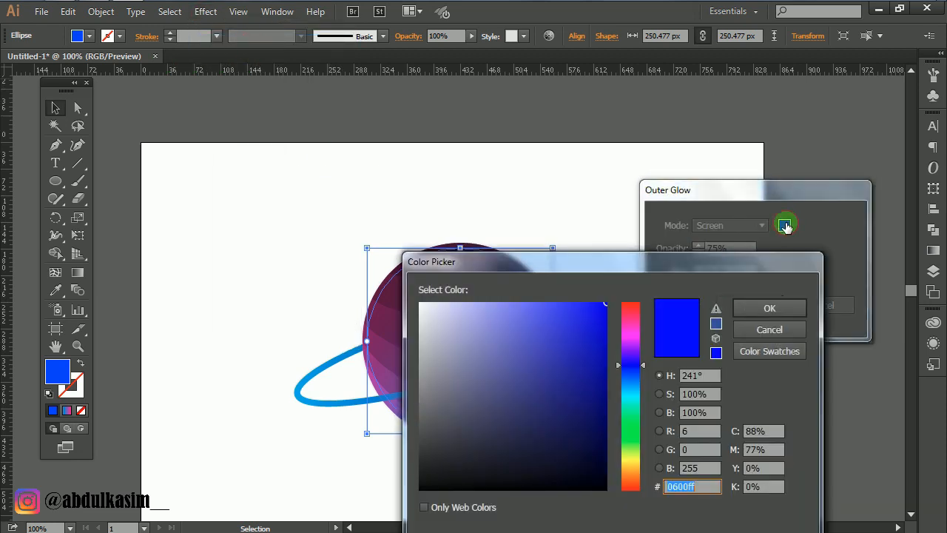
left_click(786, 307)
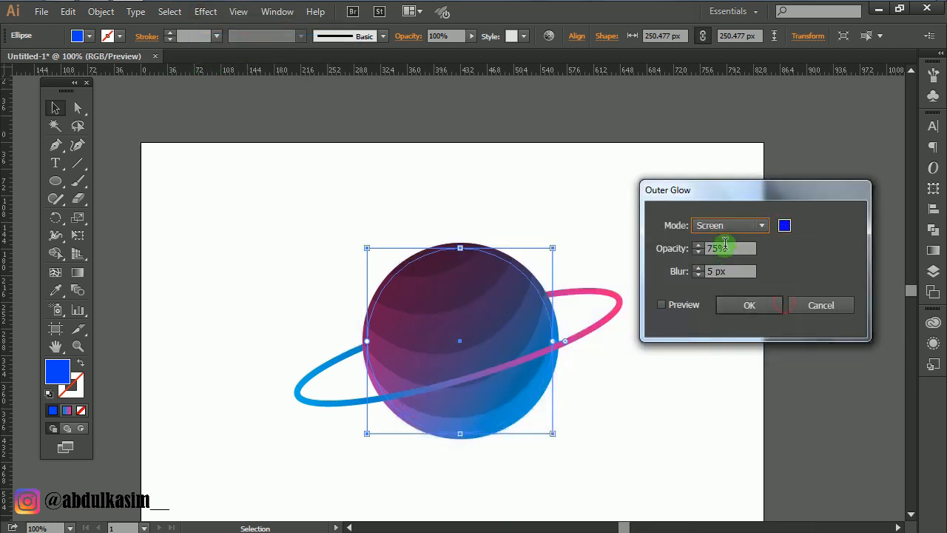
left_click_drag(731, 249, 706, 255)
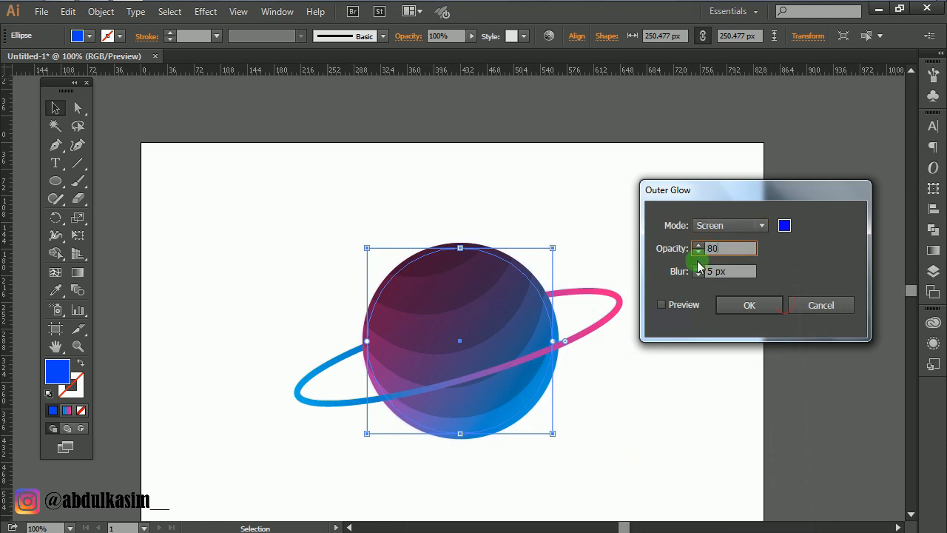
left_click_drag(731, 272, 670, 271)
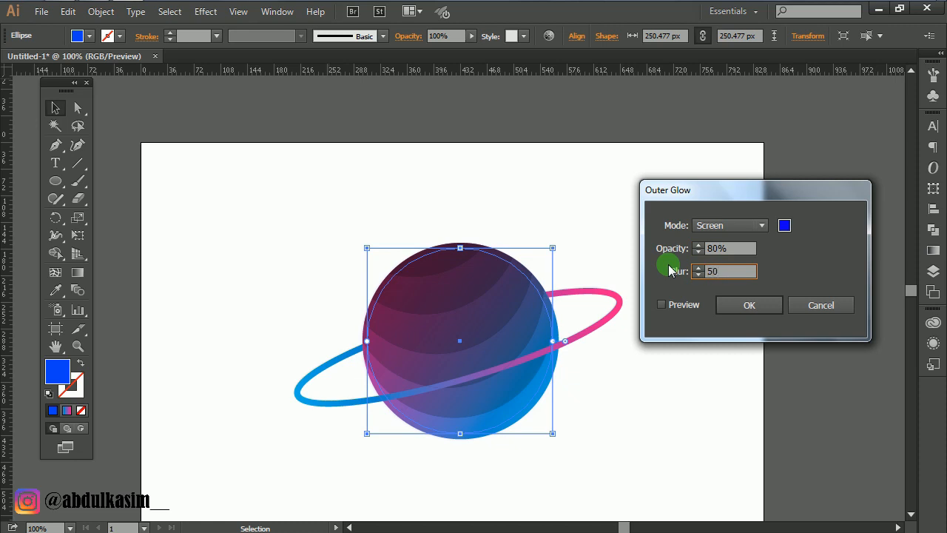
left_click(662, 304)
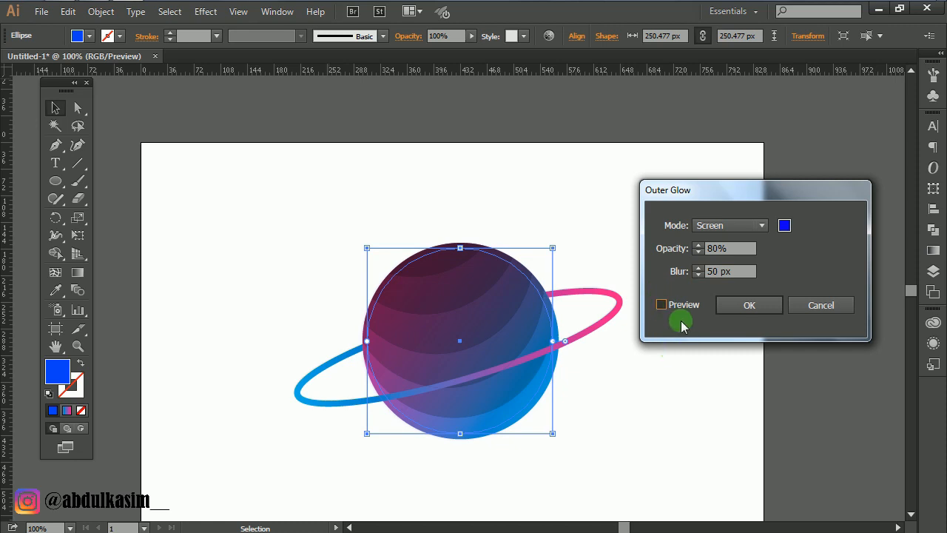
left_click(660, 305)
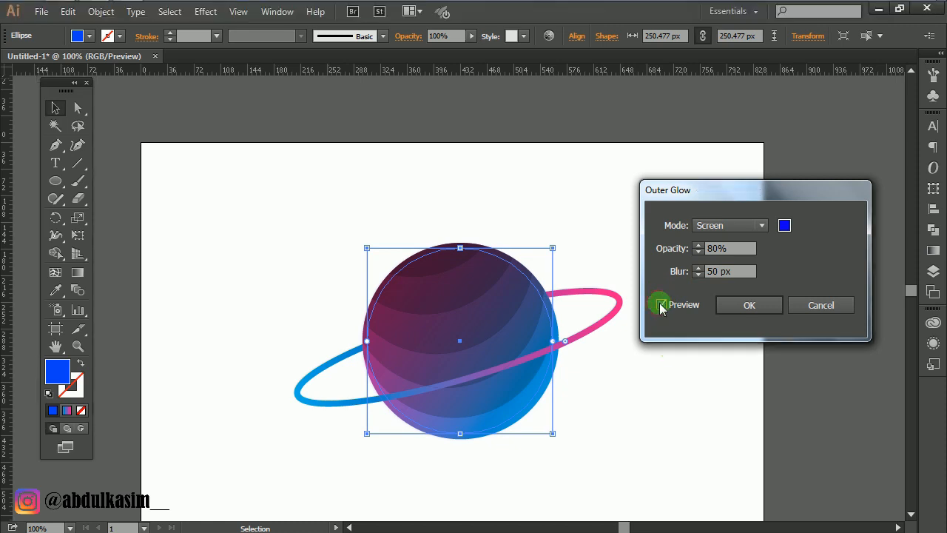
left_click(742, 304)
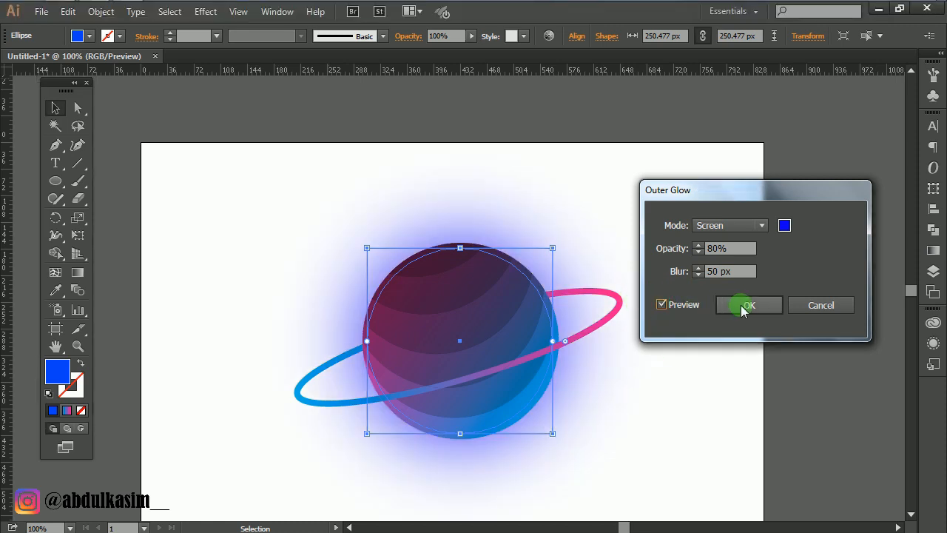
left_click(674, 311)
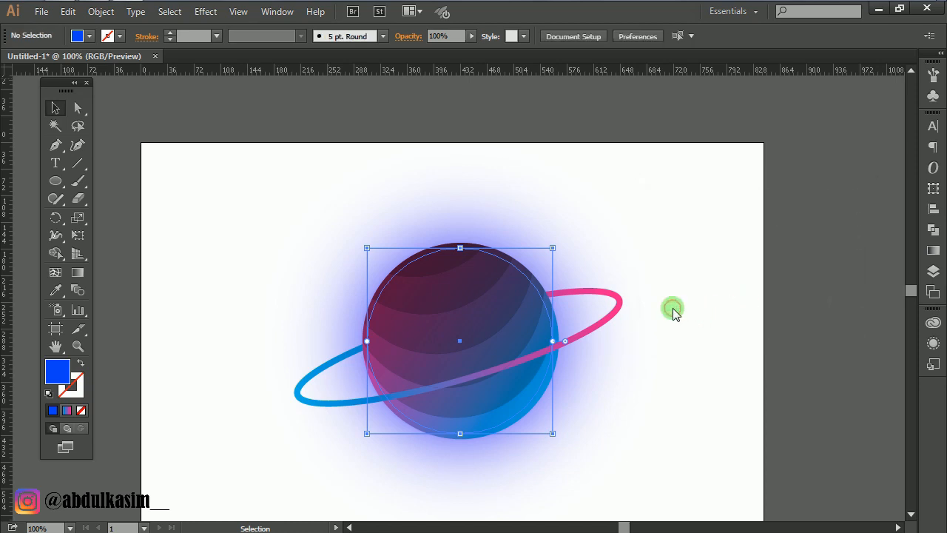
Draw a dark navy (#001544) rectangle covering the whole artboard and send it to the back as the background
scroll(671, 304, "down", 2)
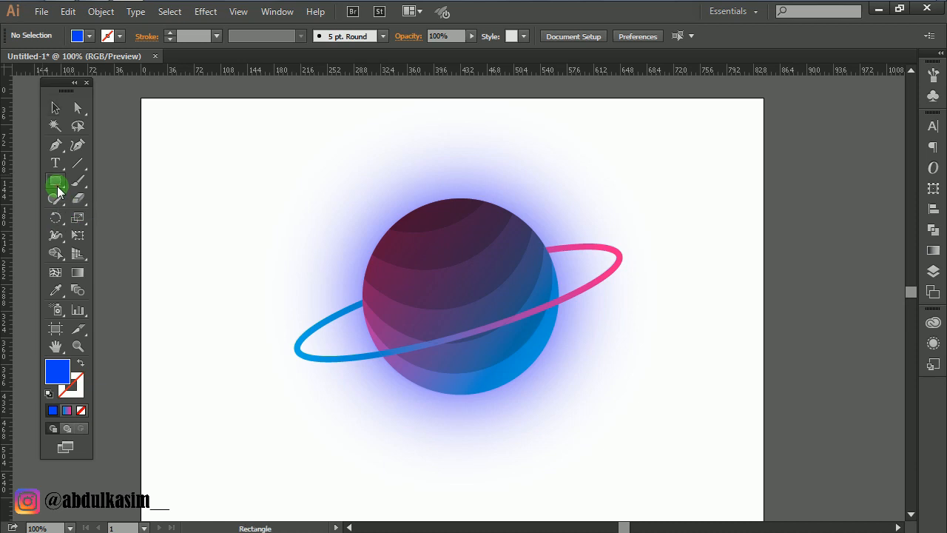
double_click(57, 374)
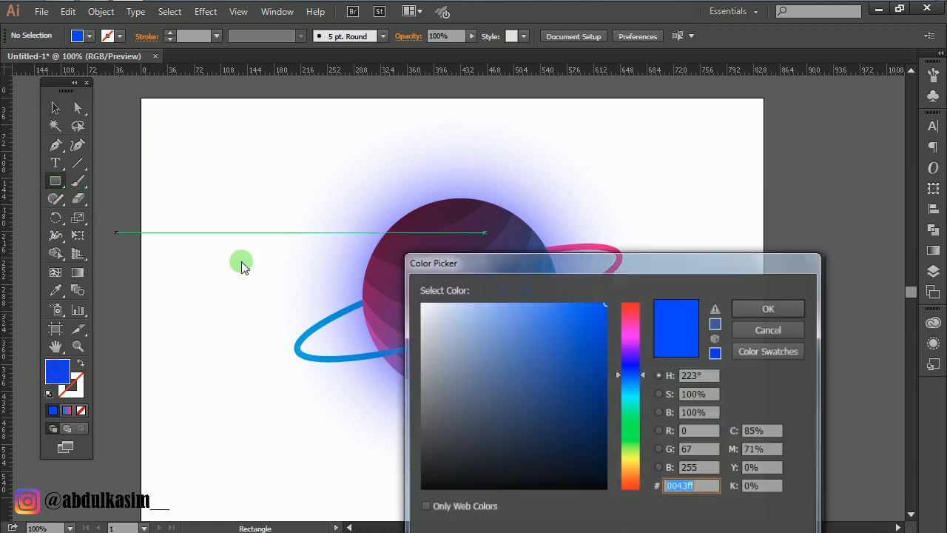
left_click_drag(565, 395, 609, 417)
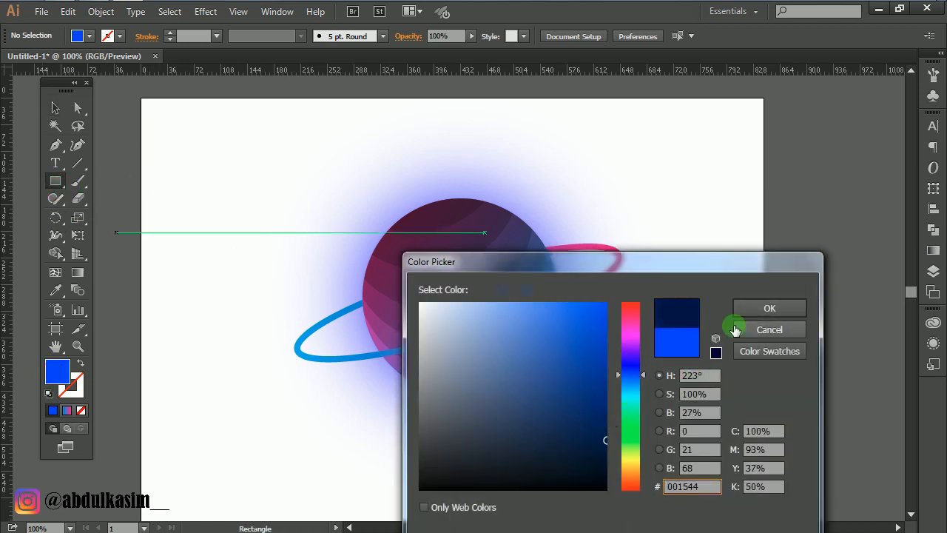
left_click(762, 309)
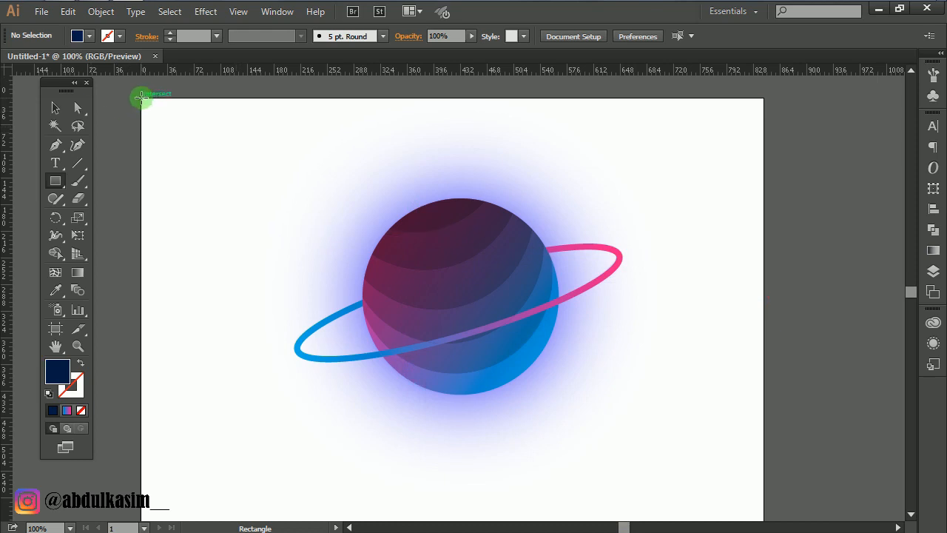
left_click_drag(144, 97, 755, 501)
scroll(551, 297, "up", 3)
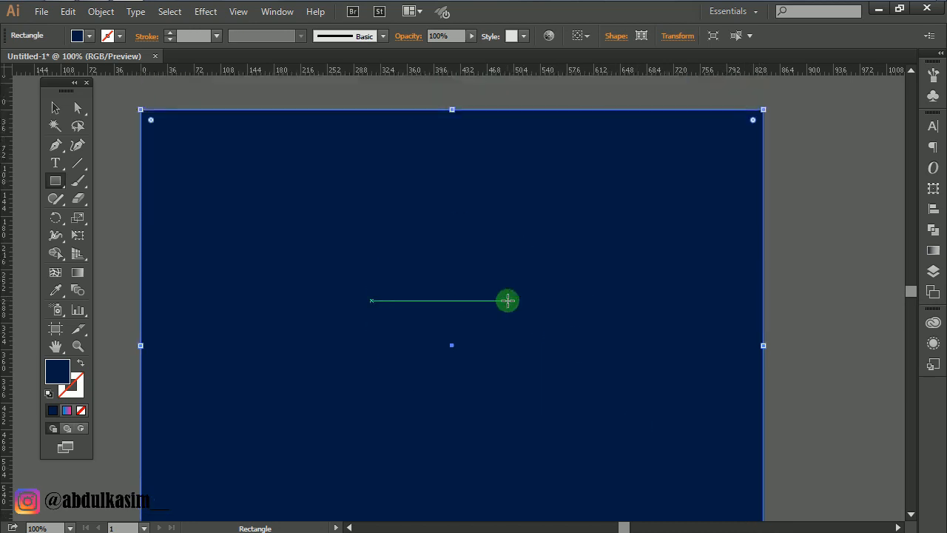
key("ctrl+shift+bracketleft")
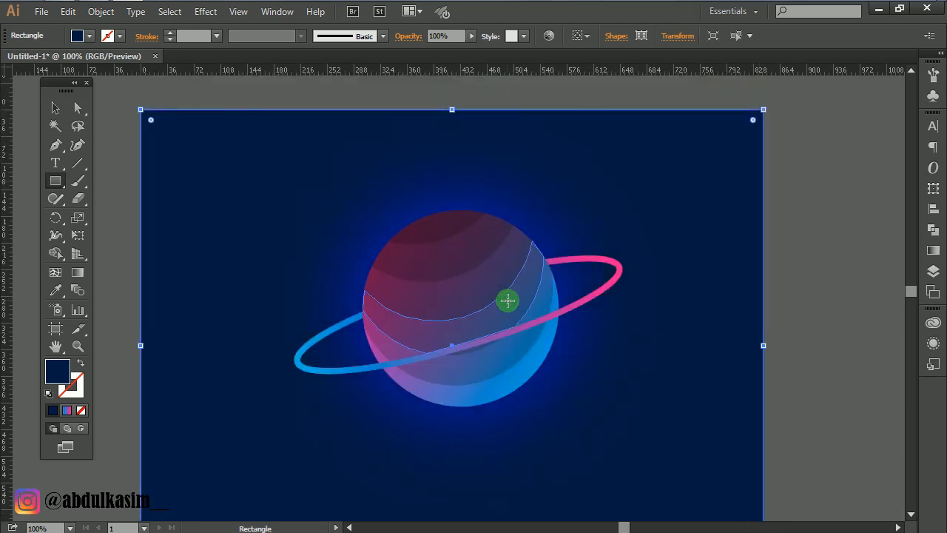
left_click(56, 107)
left_click(102, 148)
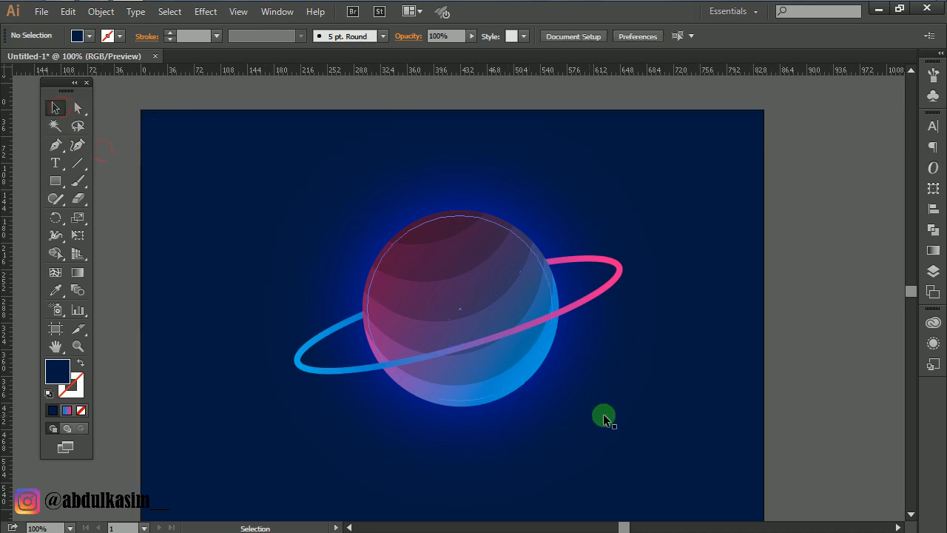
scroll(564, 399, "up", 2)
scroll(599, 349, "down", 1)
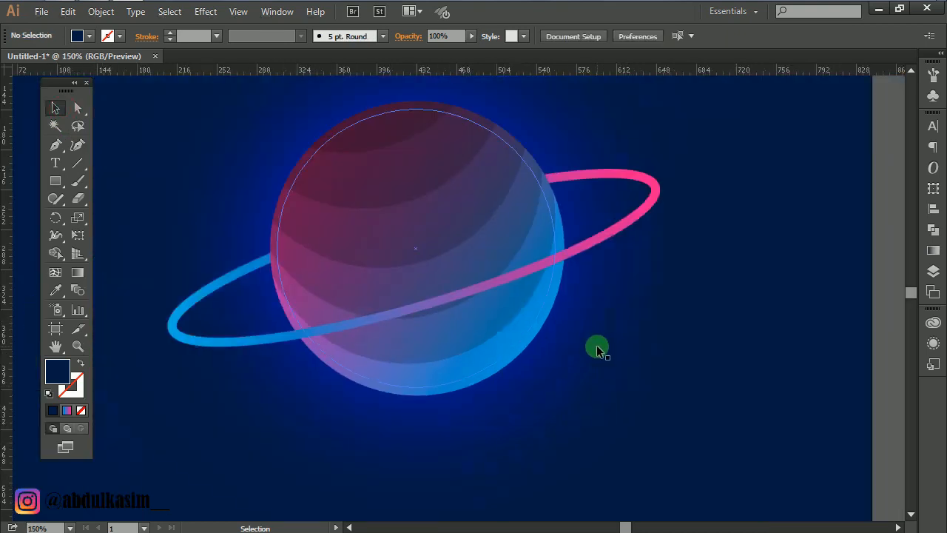
scroll(644, 370, "up", 1)
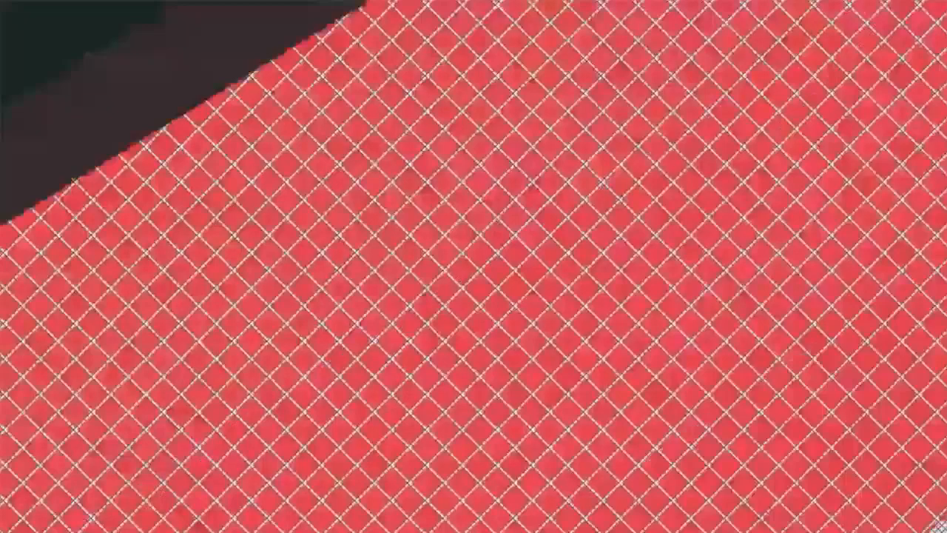